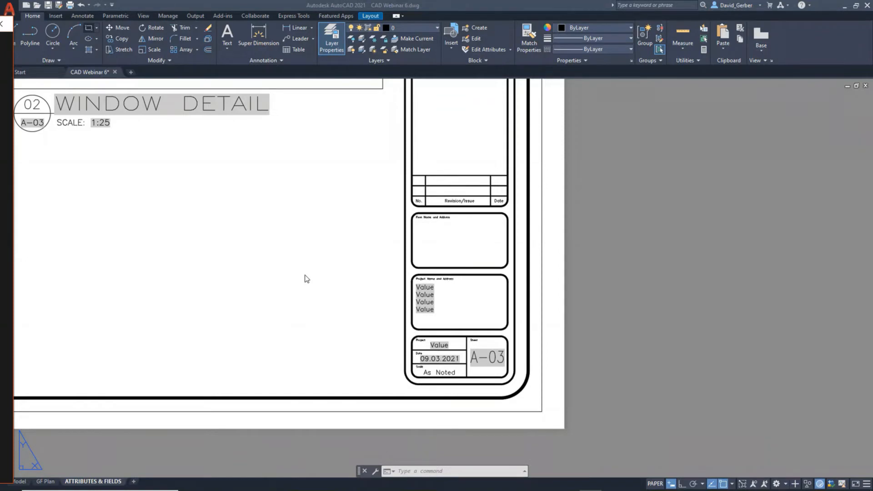
Switch to the maximized AutoCAD 2022 window with A-03 NEW SHEET.dwg and look at its model space and sheet layout
{"action": "key", "text": "alt+Tab"}
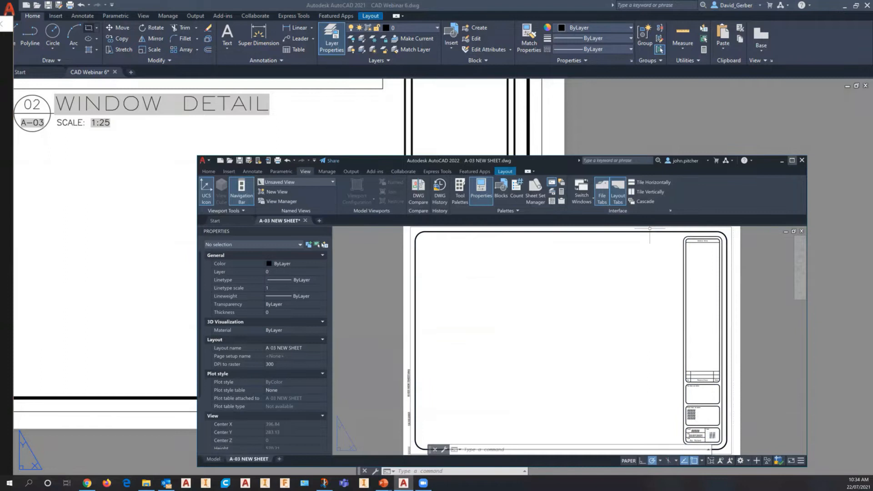
{"action": "left_click", "coordinate": [792, 160]}
{"action": "middle_click", "coordinate": [485, 293]}
{"action": "middle_click", "coordinate": [486, 293]}
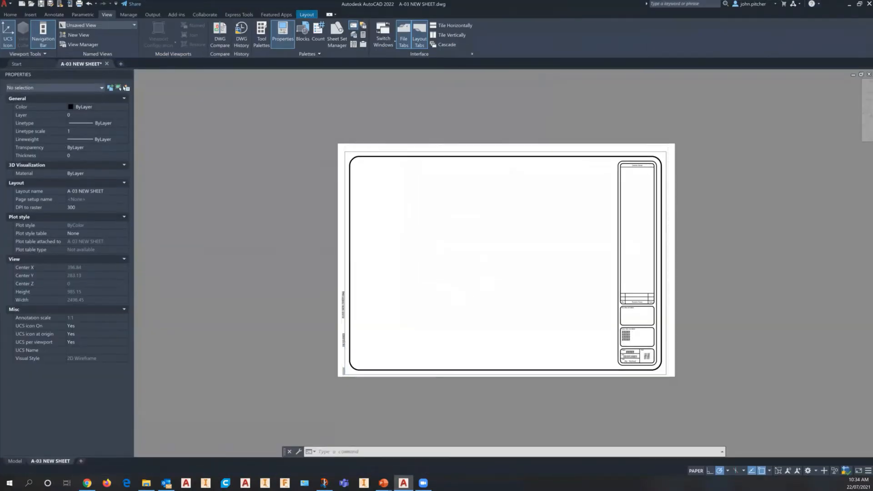
{"action": "middle_click_drag", "start_coordinate": [484, 290], "coordinate": [443, 291]}
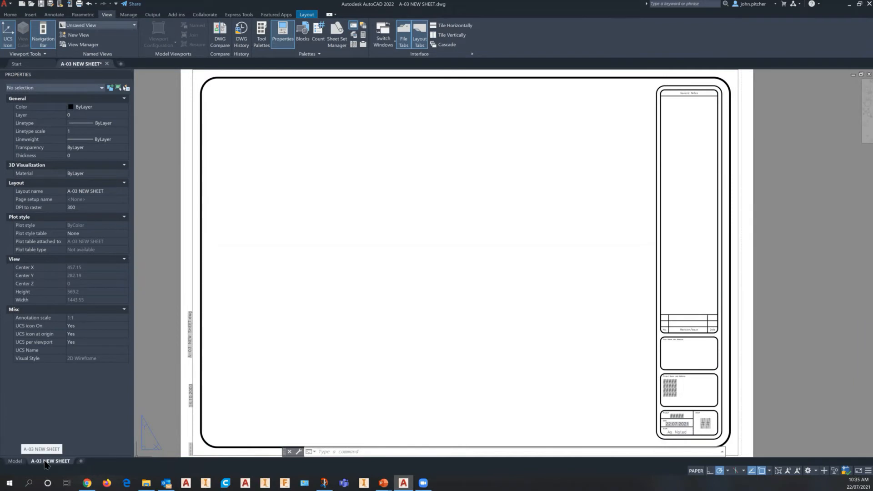
{"action": "left_click", "coordinate": [15, 461]}
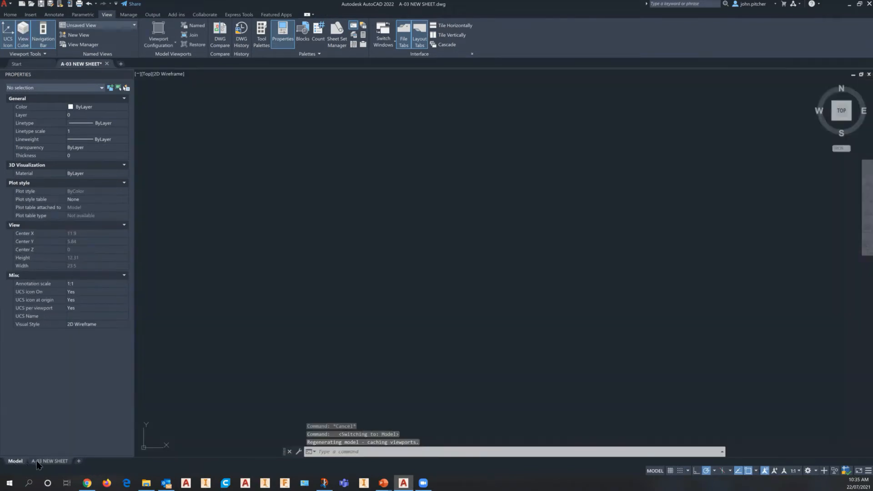
{"action": "left_click", "coordinate": [46, 461]}
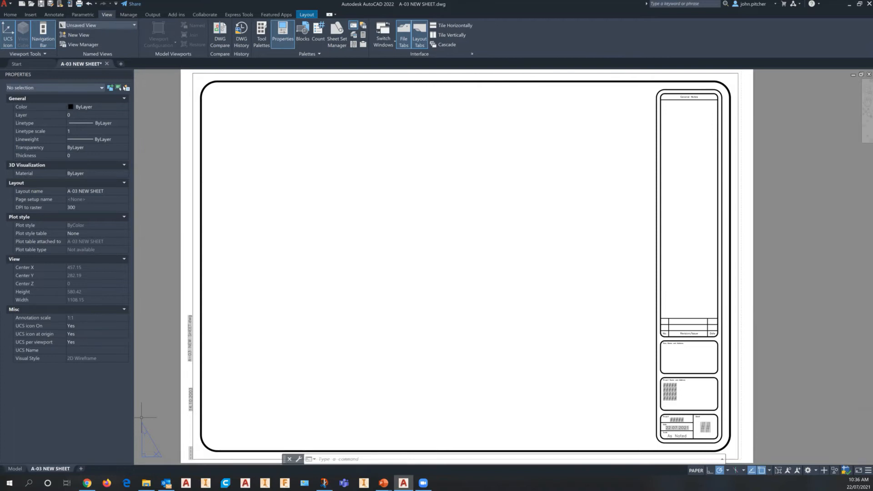
Create a copy of the A-03 NEW SHEET layout before the original using Move or Copy, and open the copy
{"action": "right_click", "coordinate": [54, 470]}
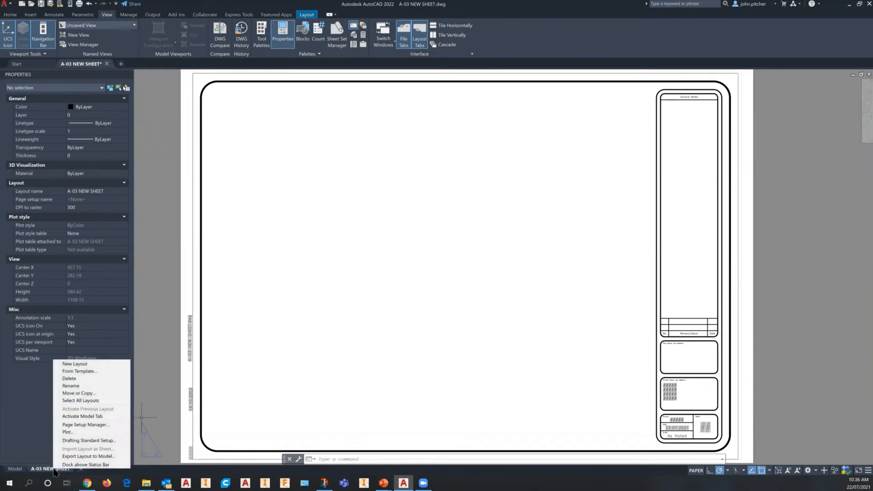
{"action": "left_click", "coordinate": [75, 394]}
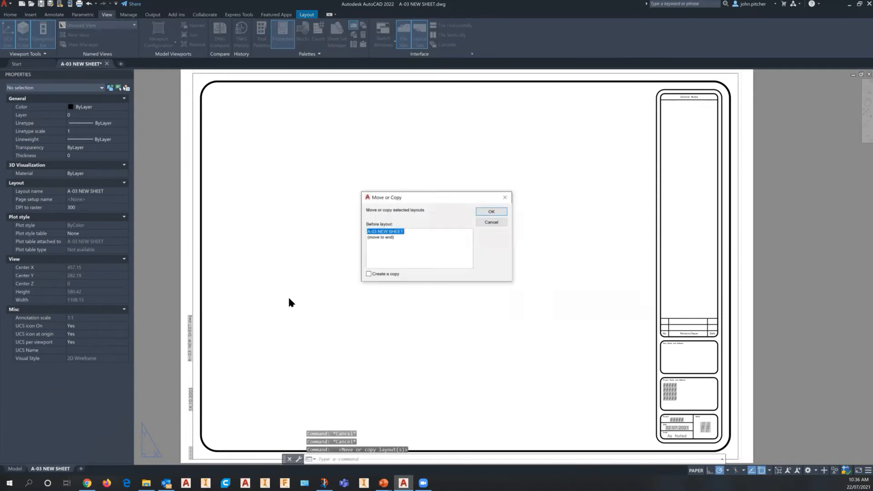
{"action": "left_click", "coordinate": [369, 273]}
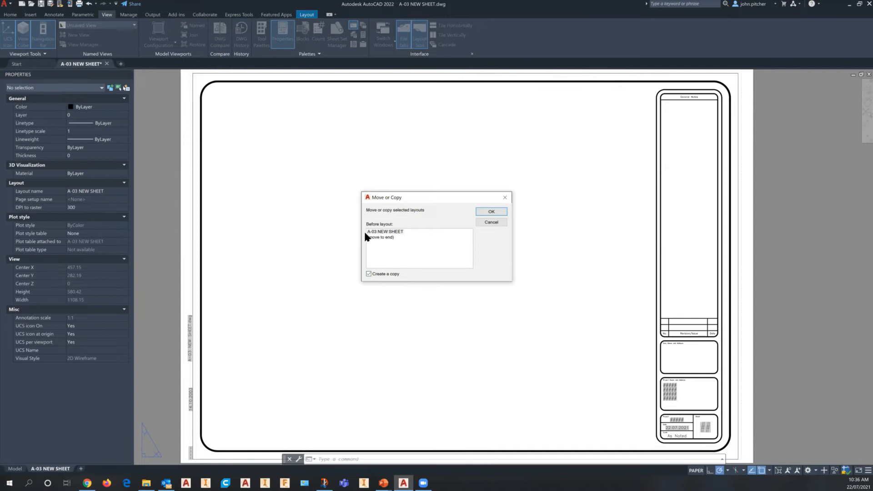
{"action": "left_click", "coordinate": [491, 211]}
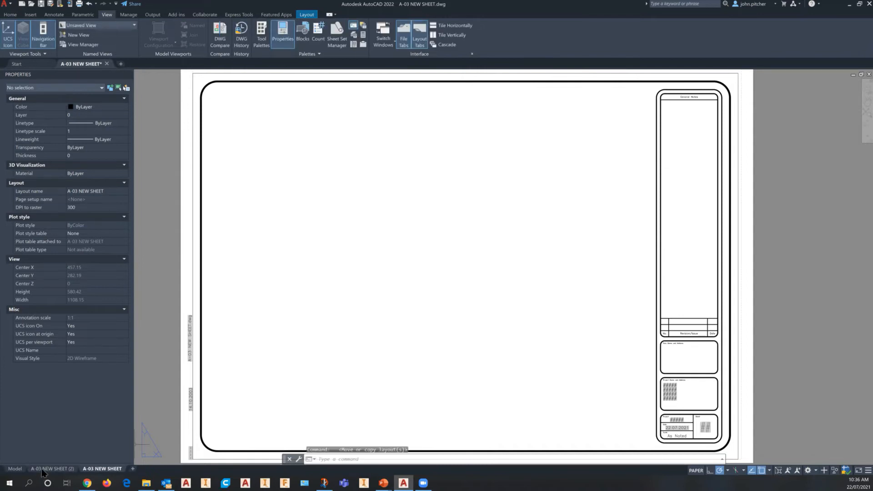
{"action": "left_click", "coordinate": [59, 473]}
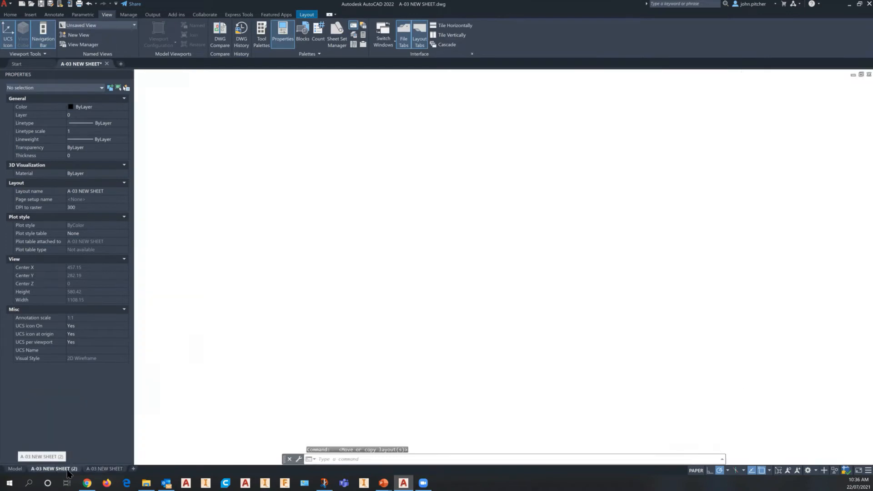
Duplicate the original A-03 NEW SHEET layout directly in the layout row, placing the copy after it, and preview the copies
{"action": "left_click", "coordinate": [98, 473]}
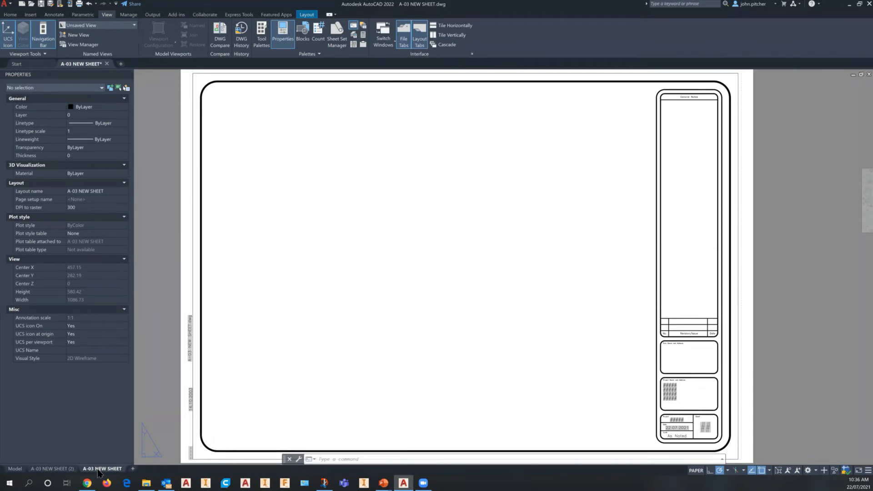
{"action": "left_click_drag", "start_coordinate": [100, 469], "coordinate": [124, 471], "text": "ctrl"}
{"action": "left_click_drag", "start_coordinate": [124, 468], "coordinate": [124, 468], "text": "ctrl"}
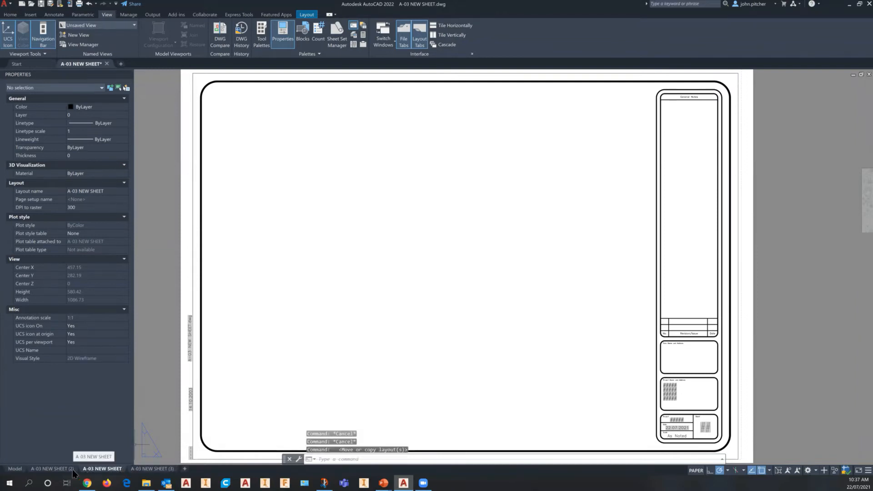
{"action": "mouse_move", "coordinate": [55, 470]}
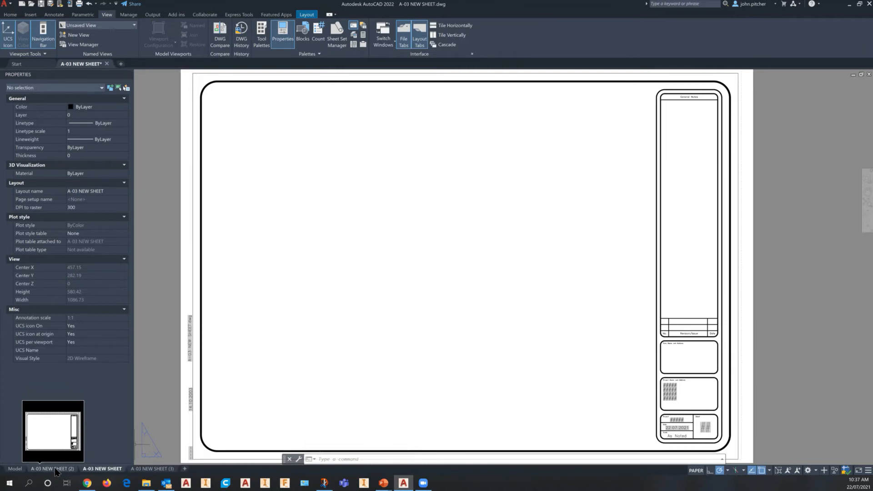
{"action": "mouse_move", "coordinate": [150, 471]}
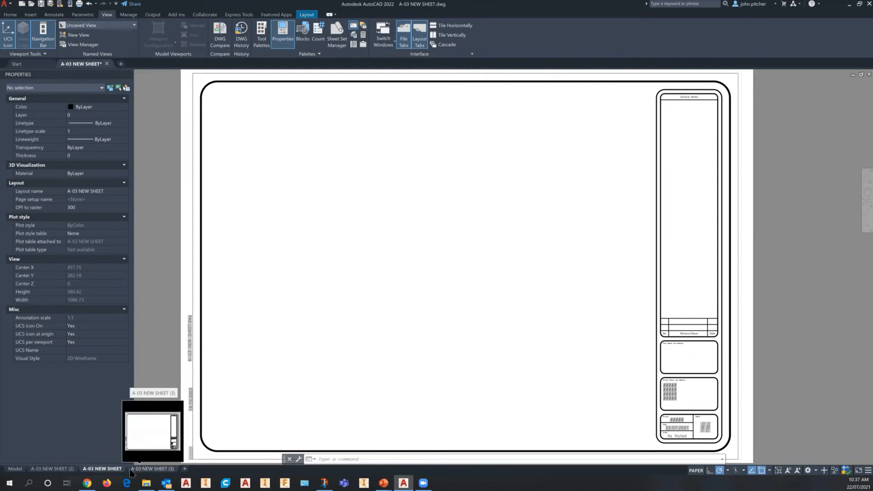
{"action": "right_click", "coordinate": [102, 472]}
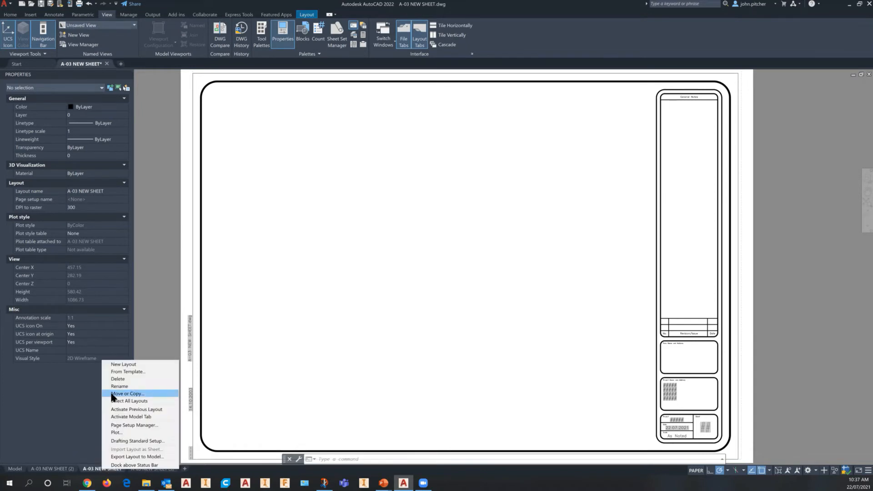
{"action": "left_click", "coordinate": [122, 394]}
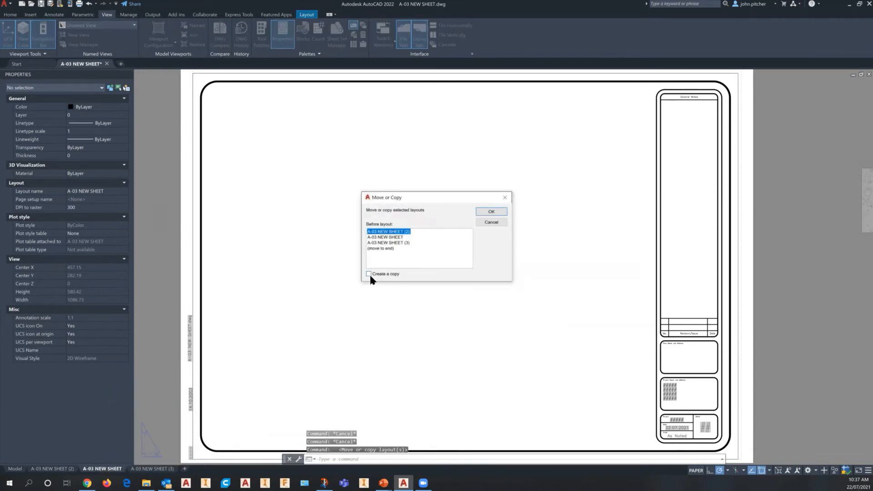
{"action": "left_click", "coordinate": [504, 197]}
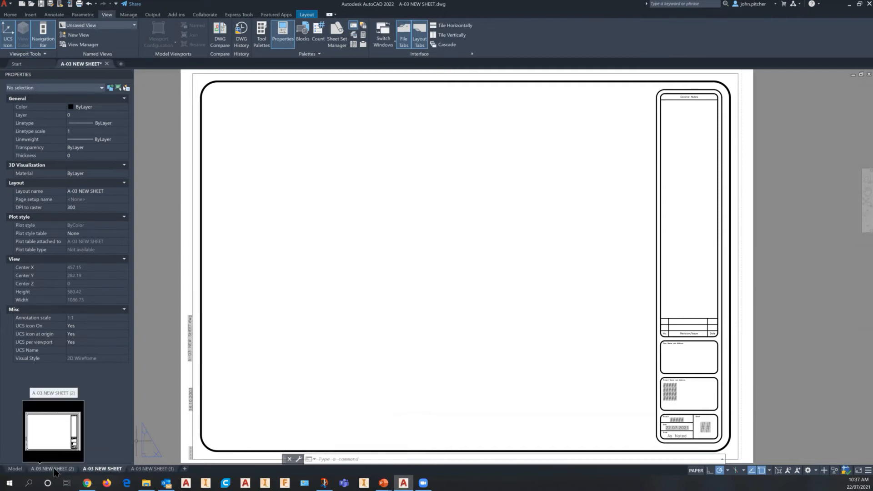
Duplicate the A-03 NEW SHEET (2) layout to the end of the layout row and preview the new copy
{"action": "left_click_drag", "start_coordinate": [54, 472], "coordinate": [178, 472]}
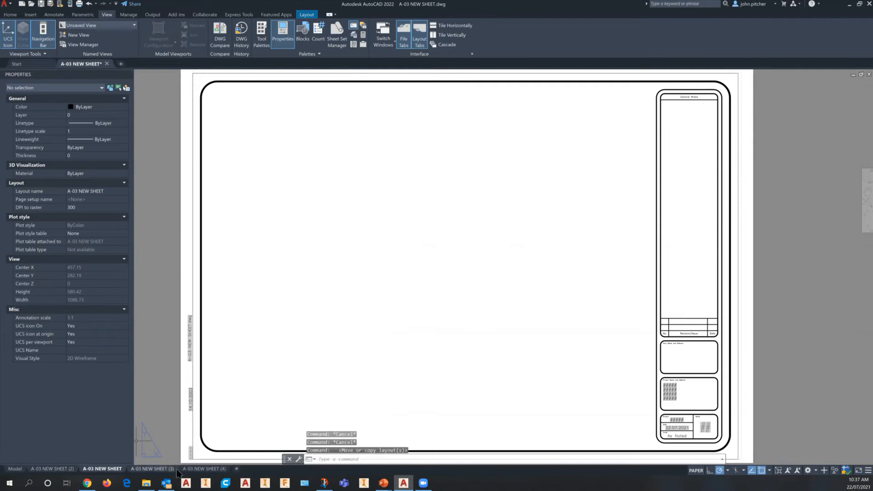
{"action": "mouse_move", "coordinate": [199, 473]}
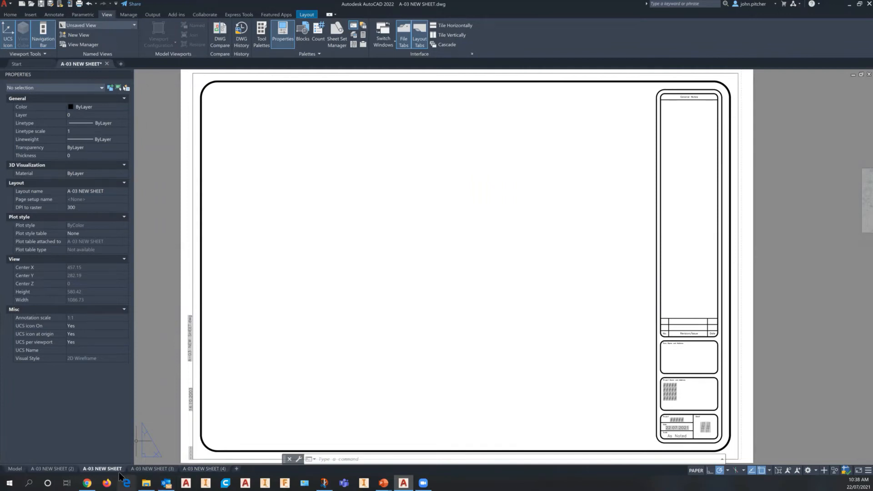
{"action": "mouse_move", "coordinate": [52, 473]}
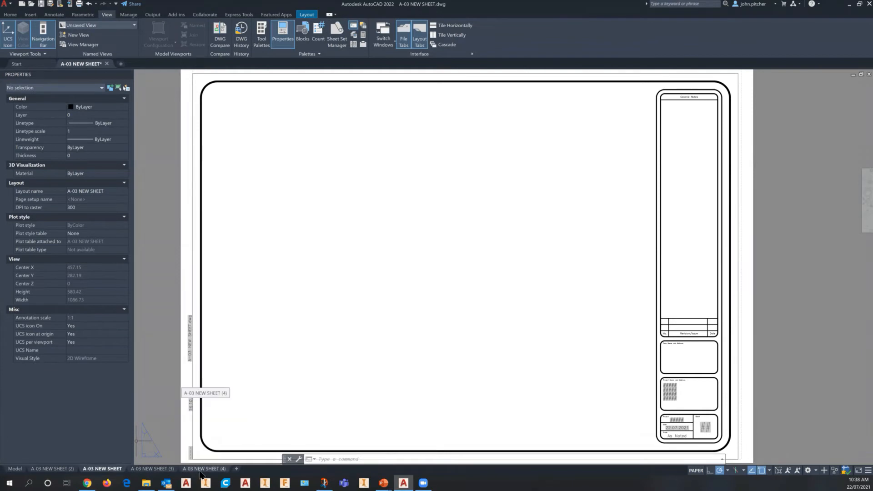
{"action": "mouse_move", "coordinate": [201, 472]}
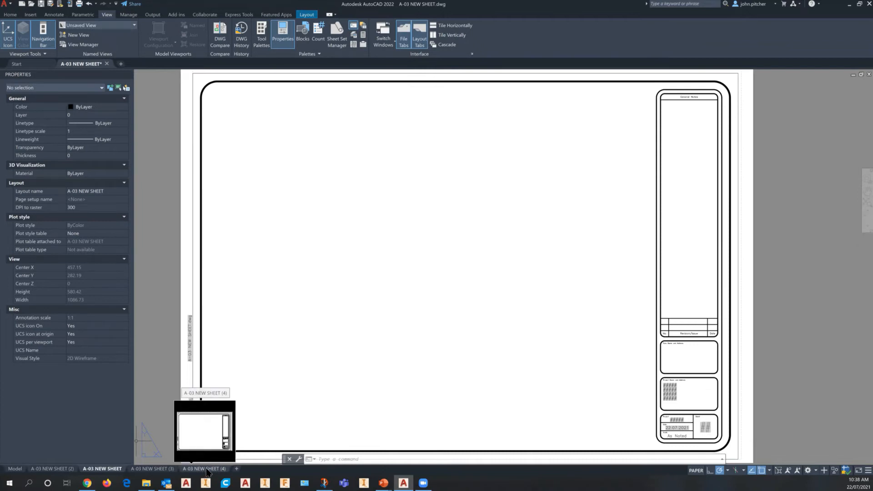
Delete the A-03 NEW SHEET, A-03 NEW SHEET (3) and A-03 NEW SHEET (4) layouts together, keeping only A-03 NEW SHEET (2)
{"action": "right_click", "coordinate": [206, 471]}
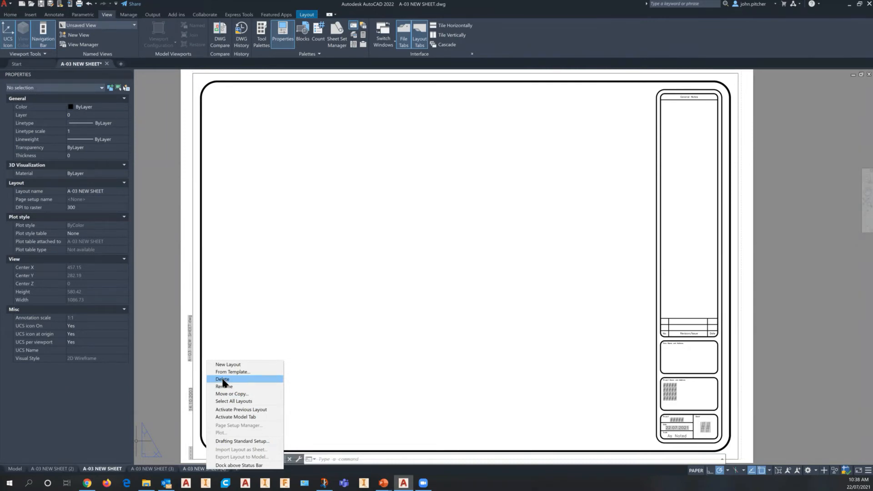
{"action": "left_click", "coordinate": [143, 470]}
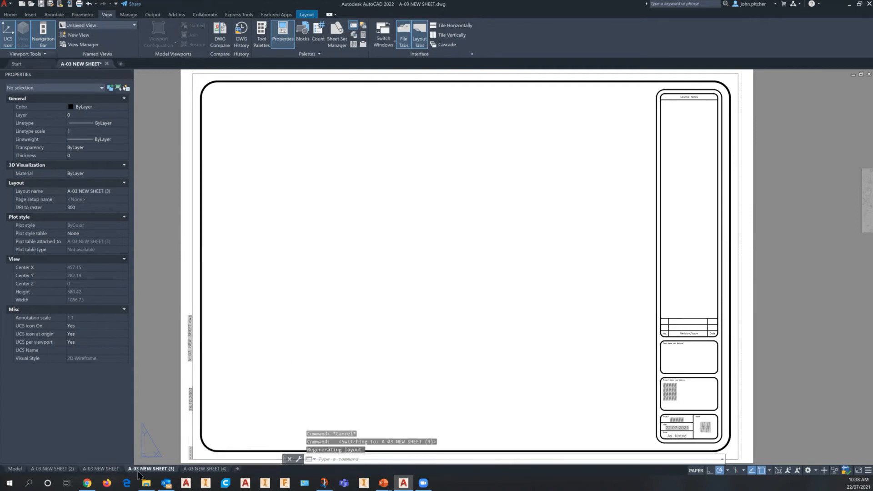
{"action": "left_click", "coordinate": [99, 471]}
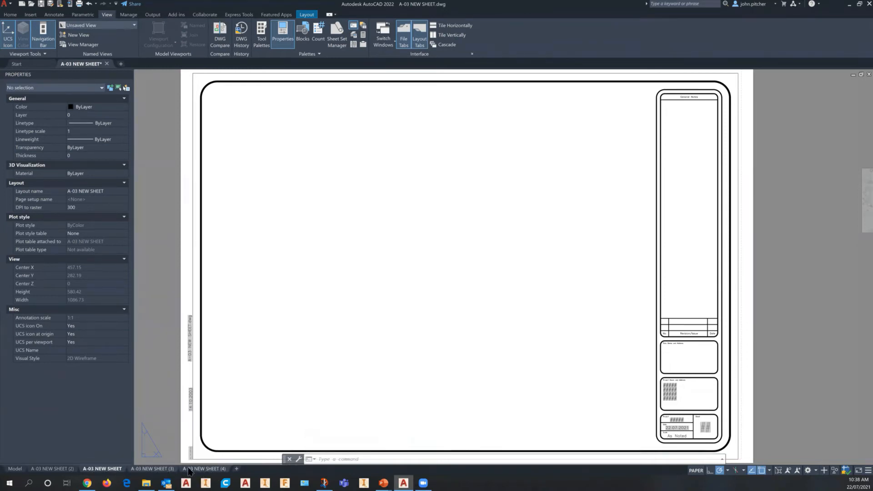
{"action": "mouse_move", "coordinate": [188, 470]}
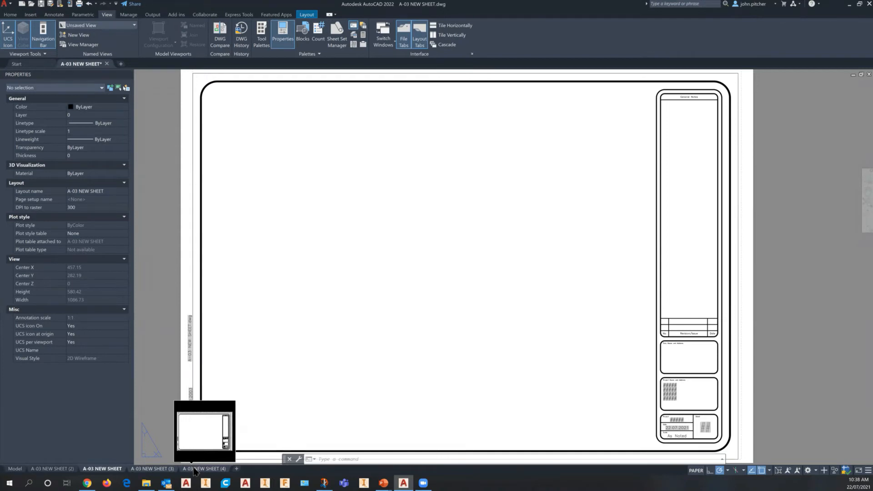
{"action": "right_click", "coordinate": [195, 470]}
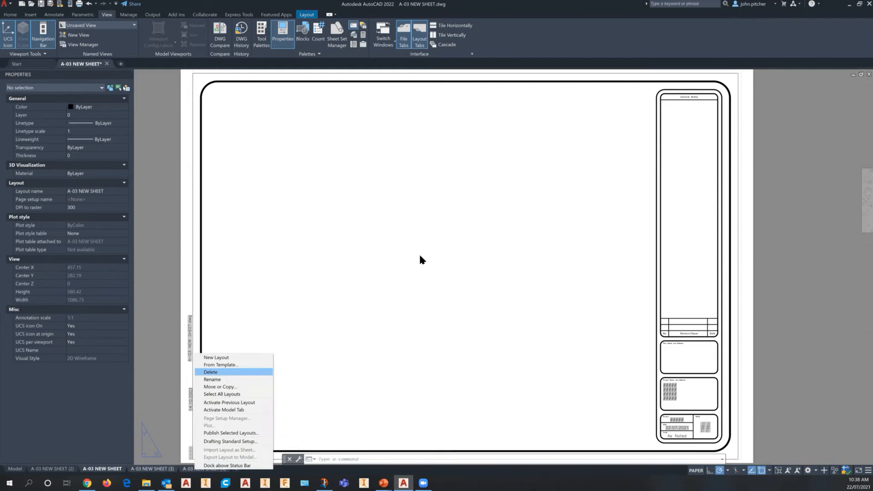
{"action": "key", "text": "Return"}
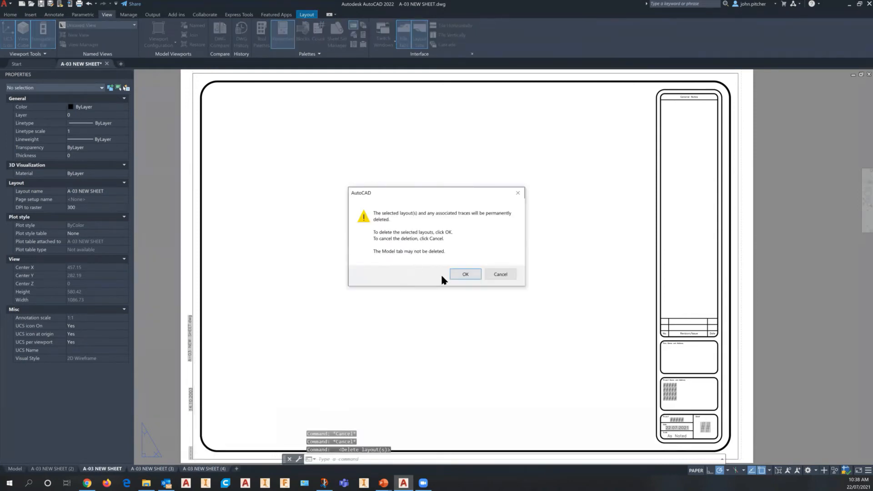
{"action": "left_click", "coordinate": [466, 274]}
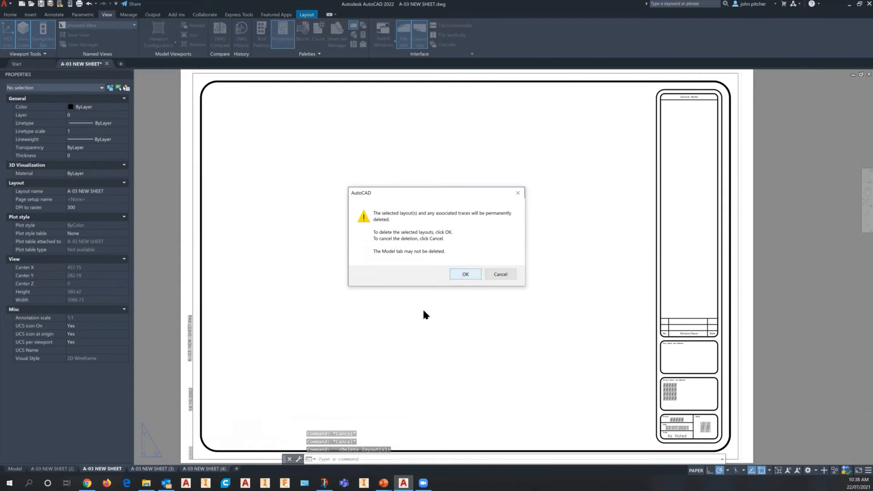
Make two copies of the remaining A-03 NEW SHEET (2) layout after it in the layout row
{"action": "right_click", "coordinate": [52, 472]}
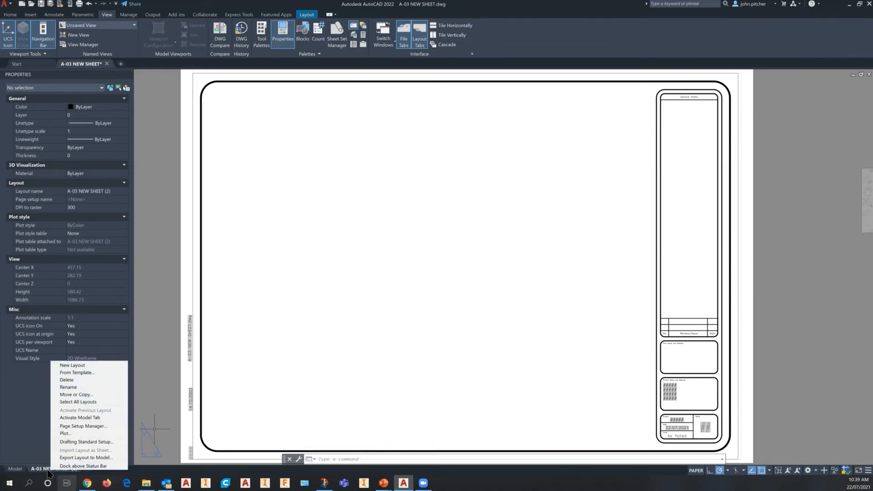
{"action": "mouse_move", "coordinate": [47, 473]}
{"action": "left_mouse_down"}
{"action": "mouse_move", "coordinate": [75, 472]}
{"action": "mouse_move", "coordinate": [55, 471]}
{"action": "left_mouse_up"}
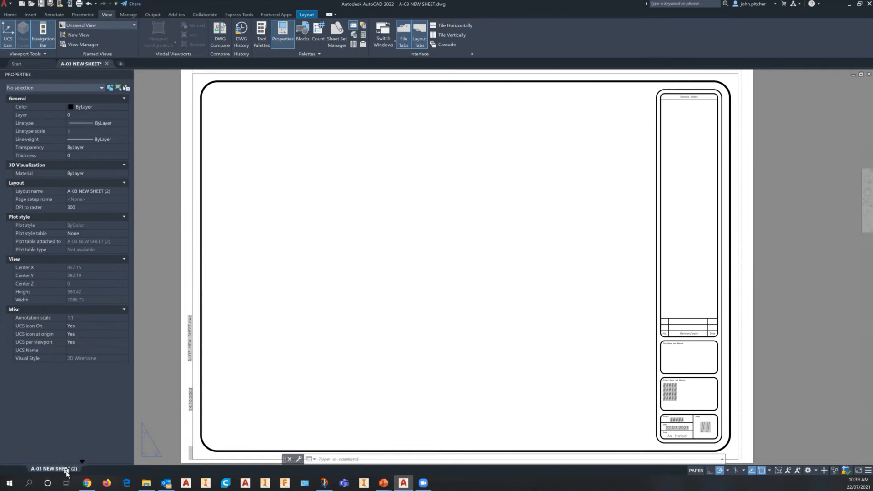
{"action": "left_click_drag", "start_coordinate": [73, 468], "coordinate": [126, 475], "text": "ctrl"}
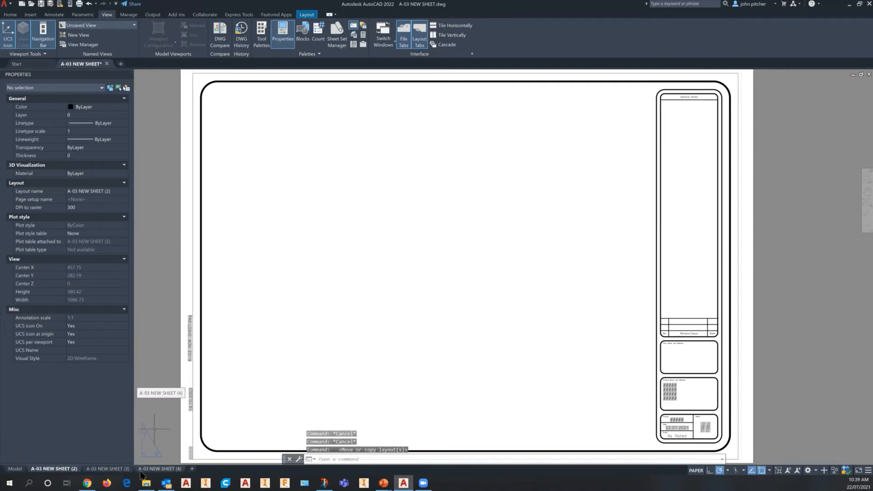
{"action": "mouse_move", "coordinate": [142, 475]}
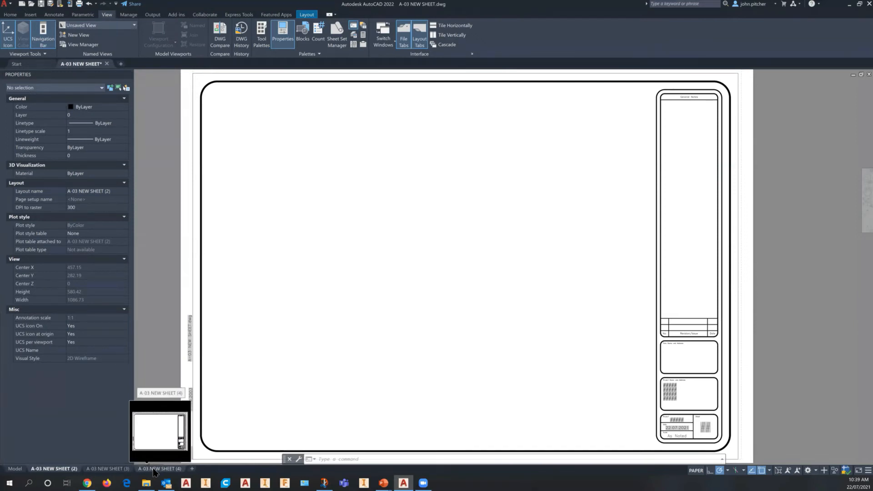
Rename the A-03 NEW SHEET (4) layout as A4 - site plan
{"action": "right_click", "coordinate": [153, 472]}
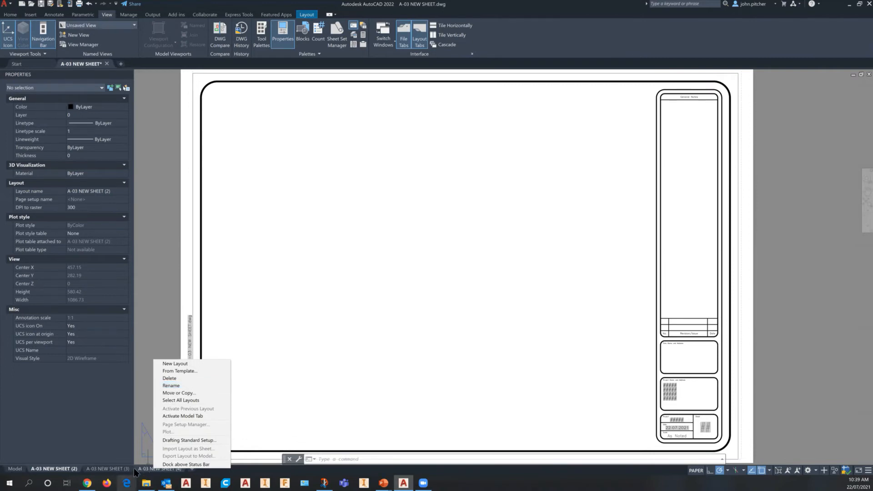
{"action": "left_click", "coordinate": [109, 468]}
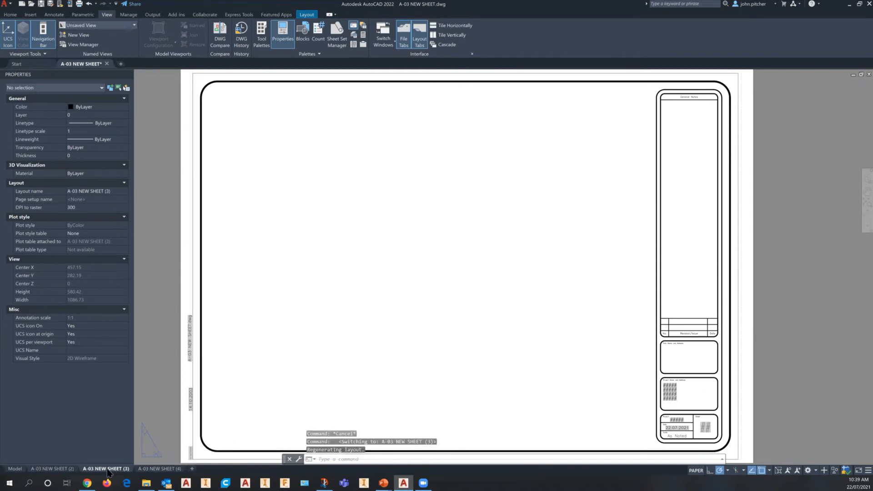
{"action": "left_click", "coordinate": [148, 469]}
{"action": "double_click", "coordinate": [148, 472]}
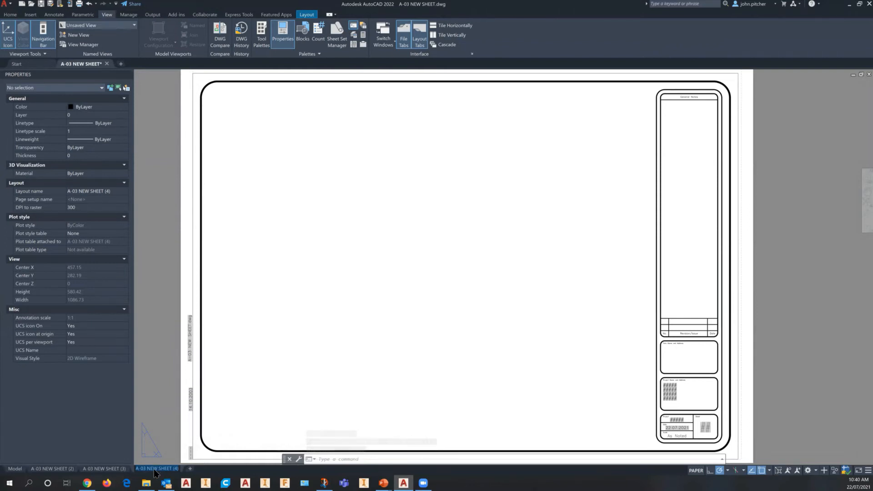
{"action": "type", "text": "A4"}
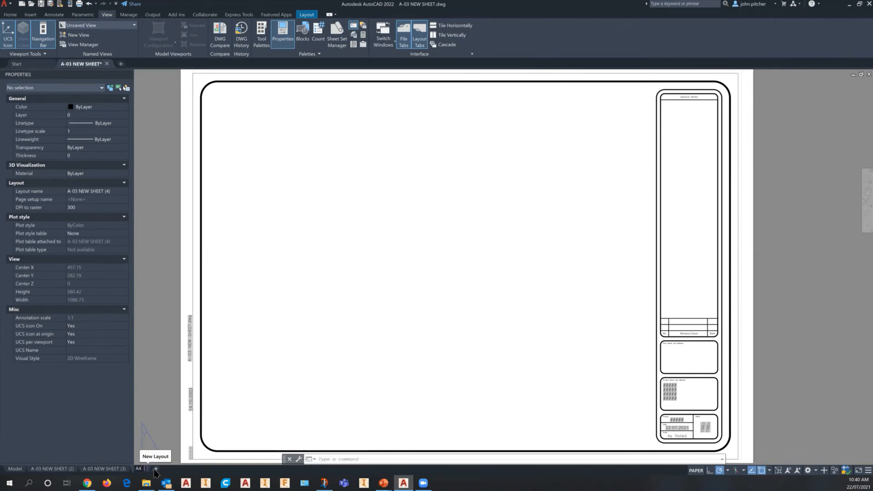
{"action": "type", "text": "- sitew plan"}
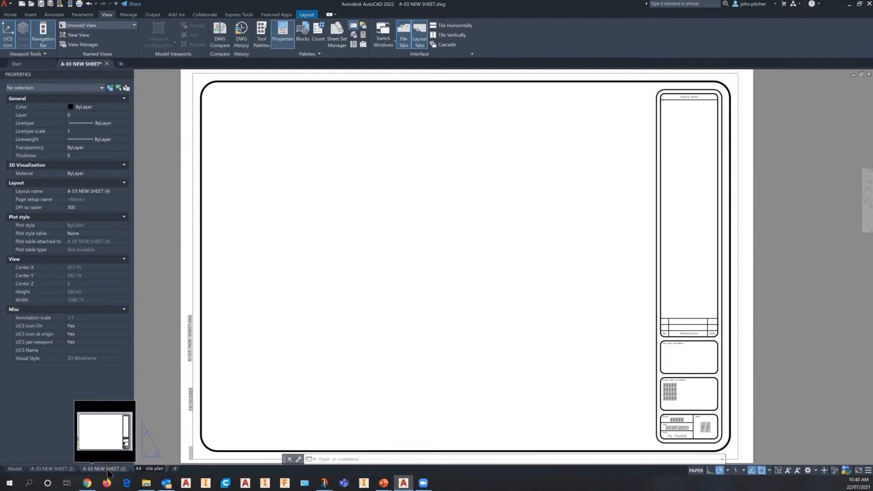
Switch to the A-03 NEW SHEET (3) layout and look over the commands available for the A4 - site plan layout
{"action": "left_click", "coordinate": [107, 469]}
{"action": "right_click", "coordinate": [147, 470]}
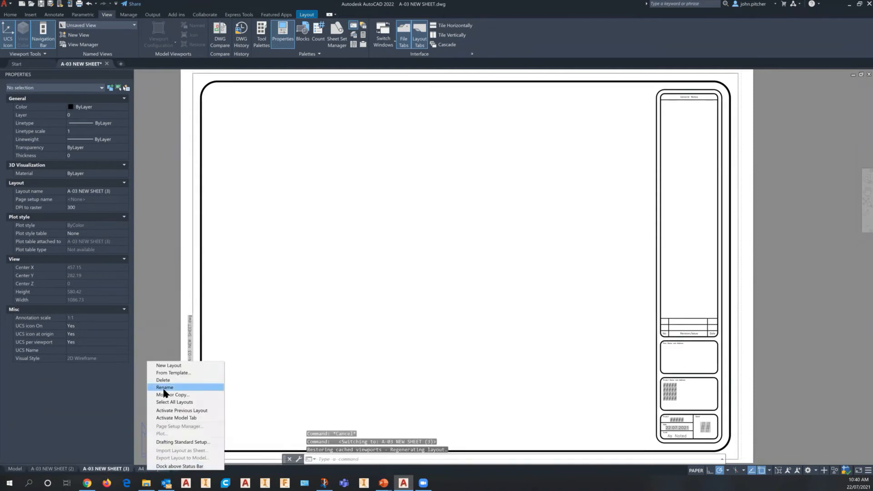
{"action": "left_click", "coordinate": [107, 472]}
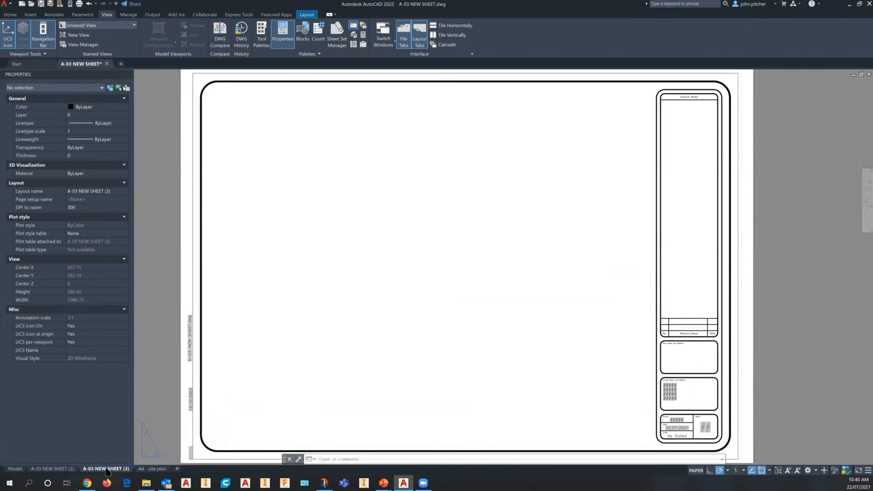
{"action": "mouse_move", "coordinate": [155, 473]}
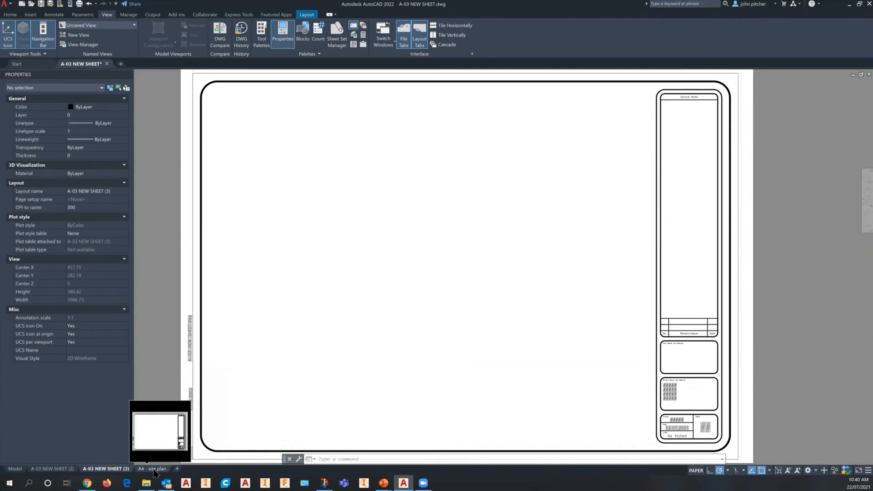
Insert Layout1 and Layout2 from the acadiso.dwt template into the drawing and view each one
{"action": "right_click", "coordinate": [153, 471]}
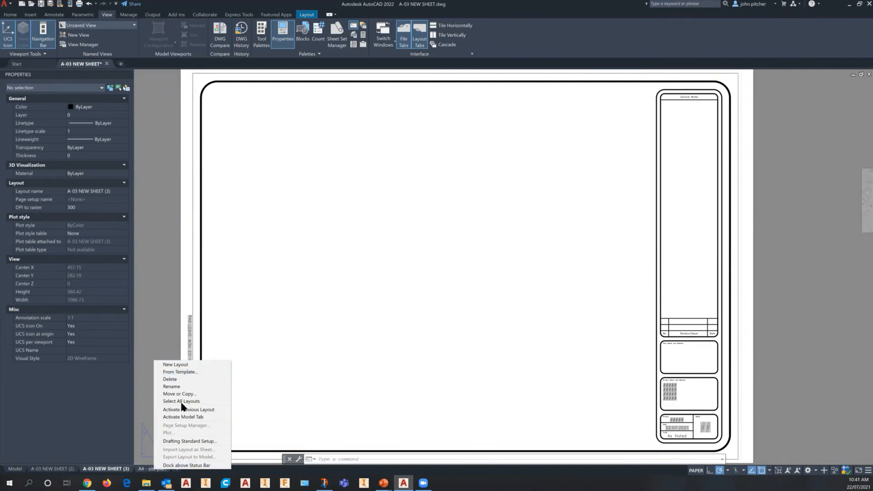
{"action": "left_click", "coordinate": [180, 372]}
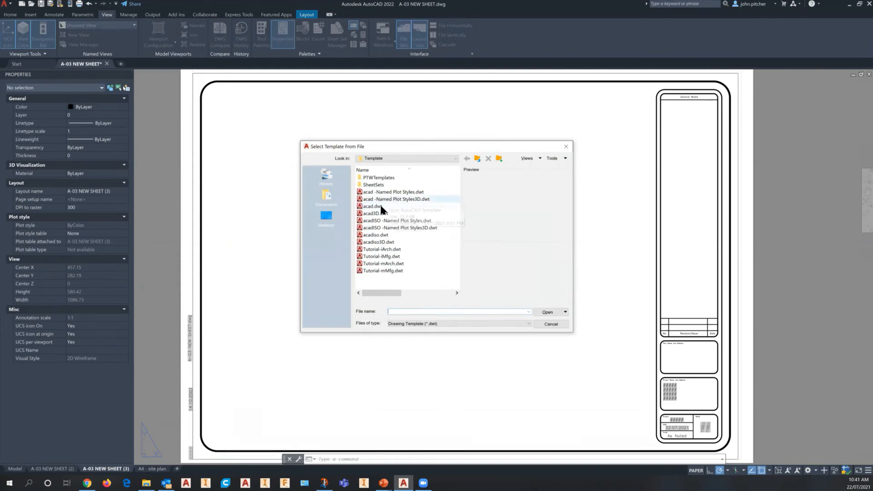
{"action": "left_click", "coordinate": [372, 235]}
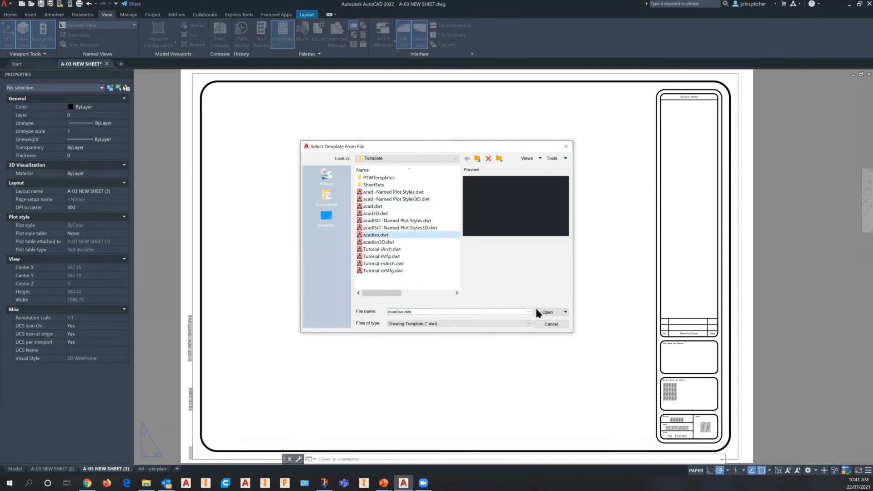
{"action": "left_click", "coordinate": [547, 311]}
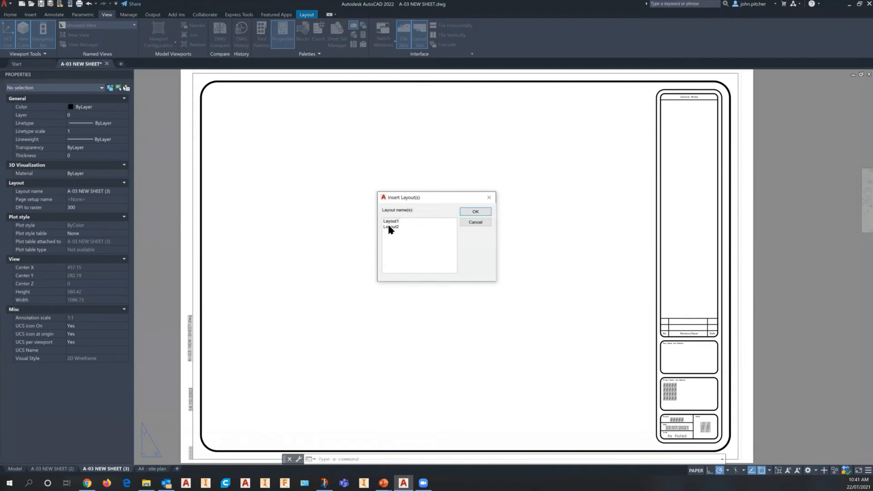
{"action": "left_click_drag", "start_coordinate": [389, 222], "coordinate": [389, 228]}
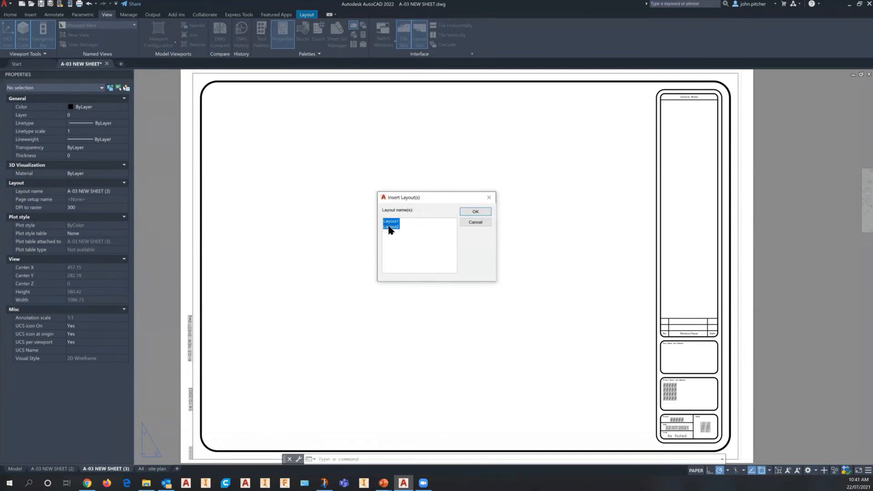
{"action": "left_click", "coordinate": [475, 211]}
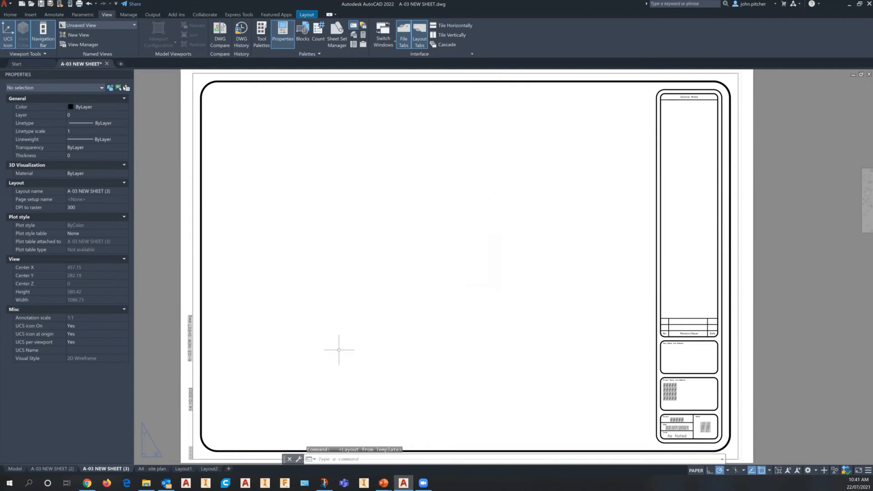
{"action": "left_click", "coordinate": [184, 470]}
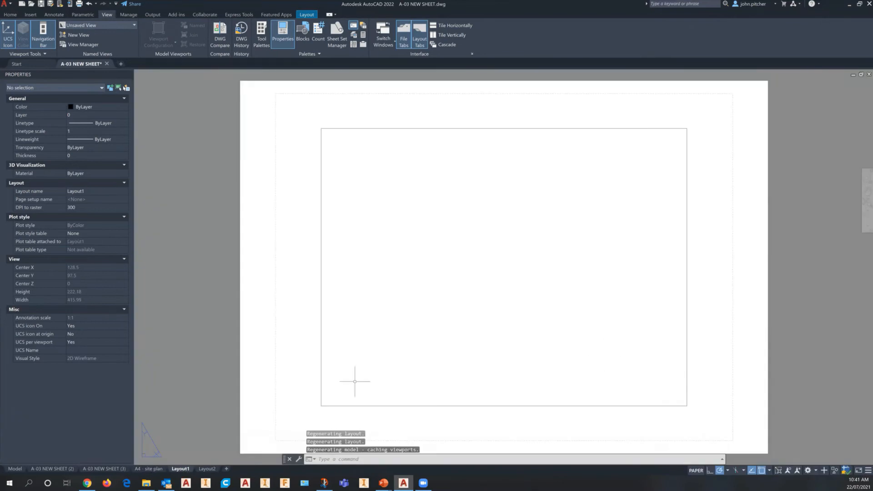
{"action": "left_click", "coordinate": [208, 469]}
{"action": "mouse_move", "coordinate": [174, 469]}
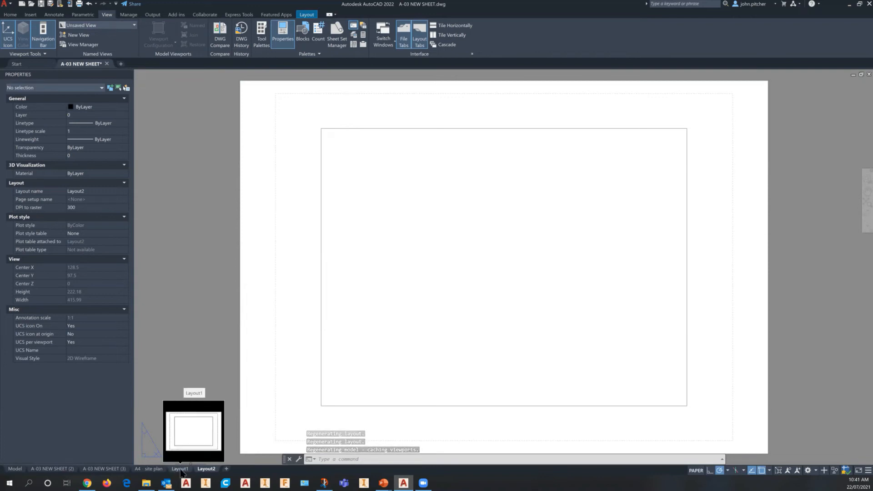
Insert the D-Size Layout from the Tutorial-iArch.dwt template and view its sheet
{"action": "right_click", "coordinate": [206, 472]}
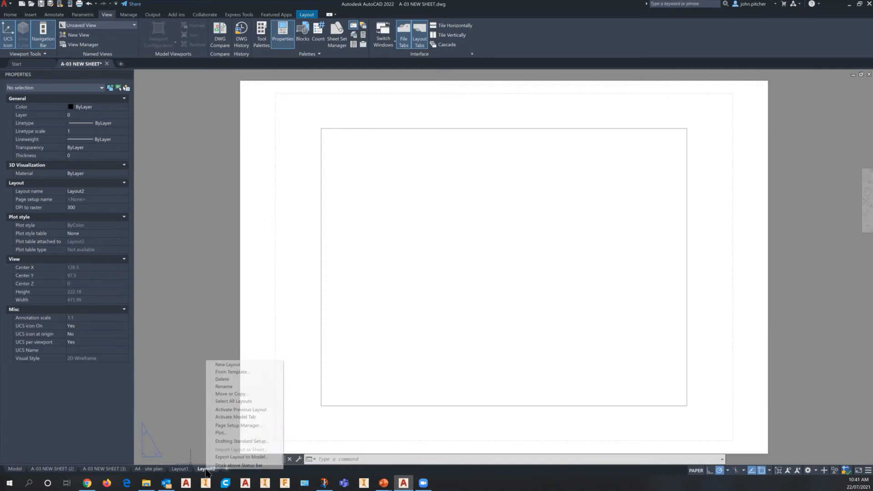
{"action": "left_click", "coordinate": [235, 372]}
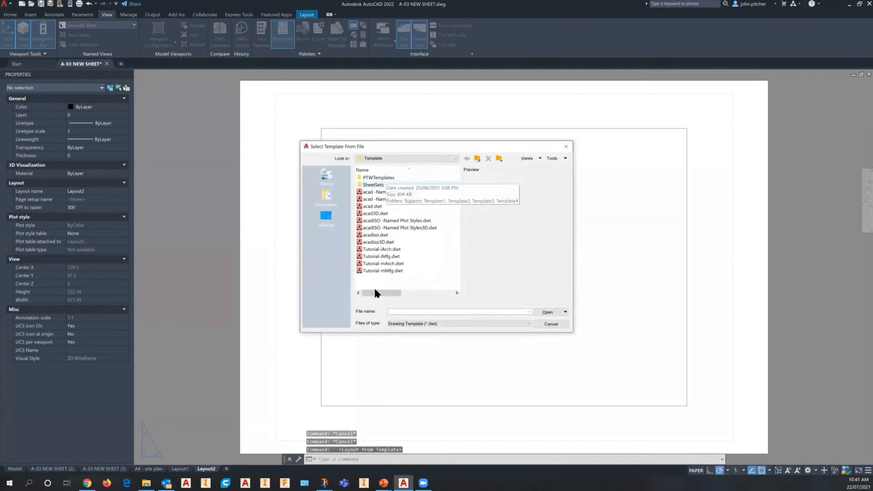
{"action": "left_click", "coordinate": [385, 250]}
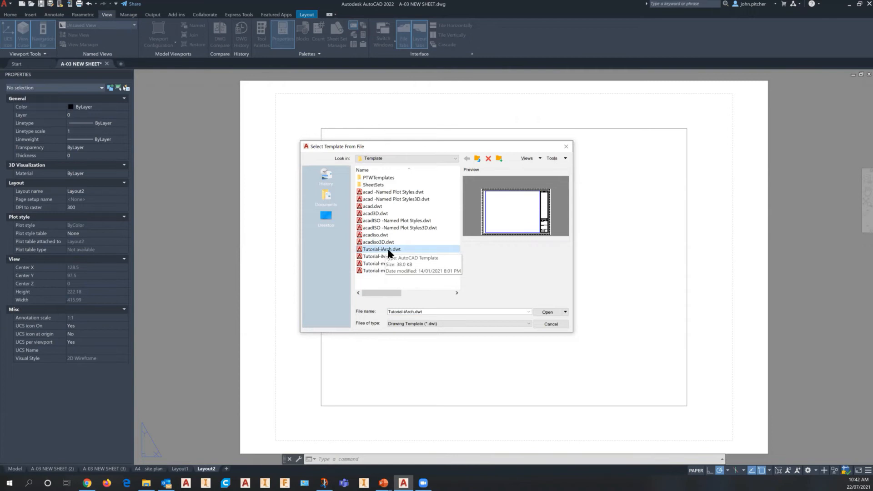
{"action": "left_click", "coordinate": [546, 311]}
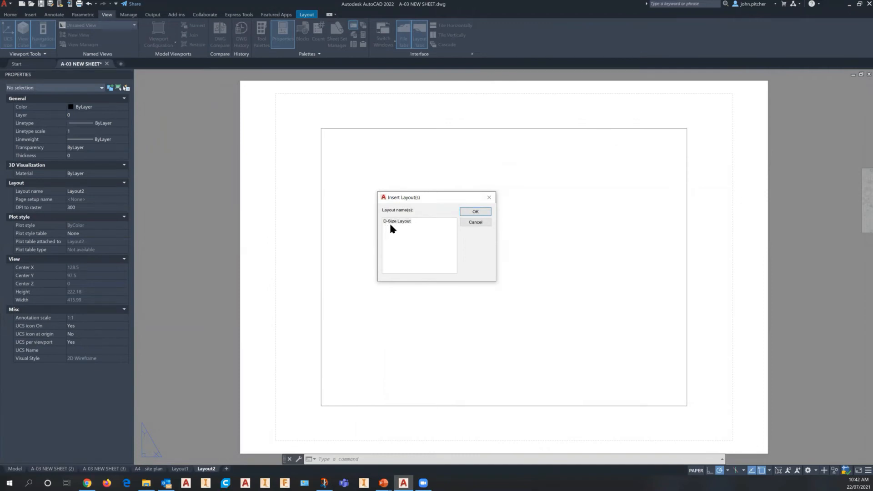
{"action": "left_click", "coordinate": [390, 222]}
{"action": "left_click", "coordinate": [475, 212]}
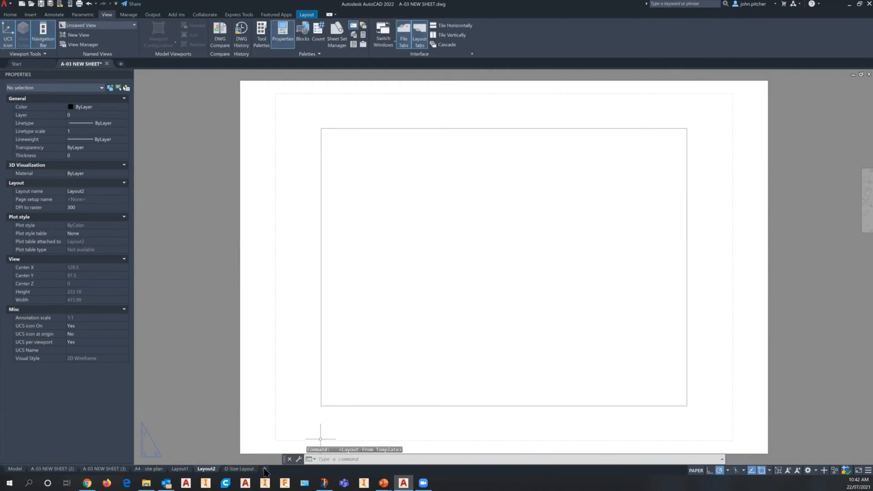
{"action": "left_click", "coordinate": [238, 469]}
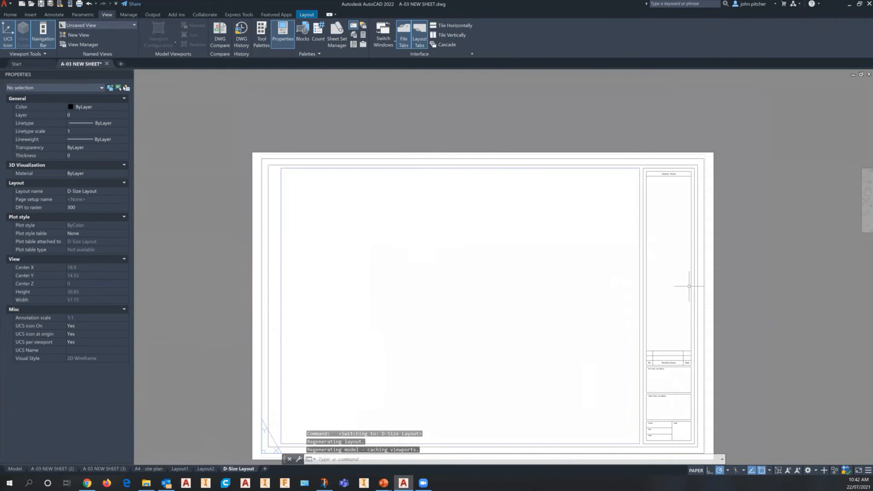
{"action": "middle_click_drag", "start_coordinate": [432, 370], "coordinate": [363, 313]}
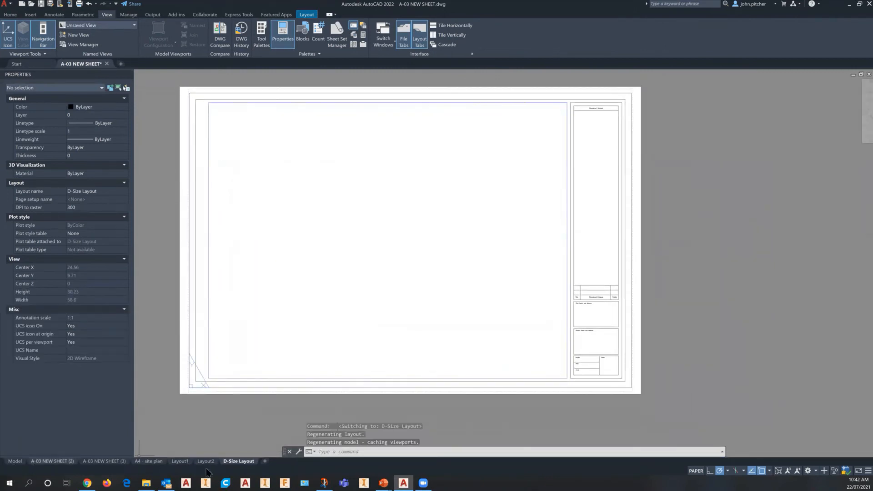
Examine the page setup details of the D-Size Layout without changing them
{"action": "right_click", "coordinate": [238, 462]}
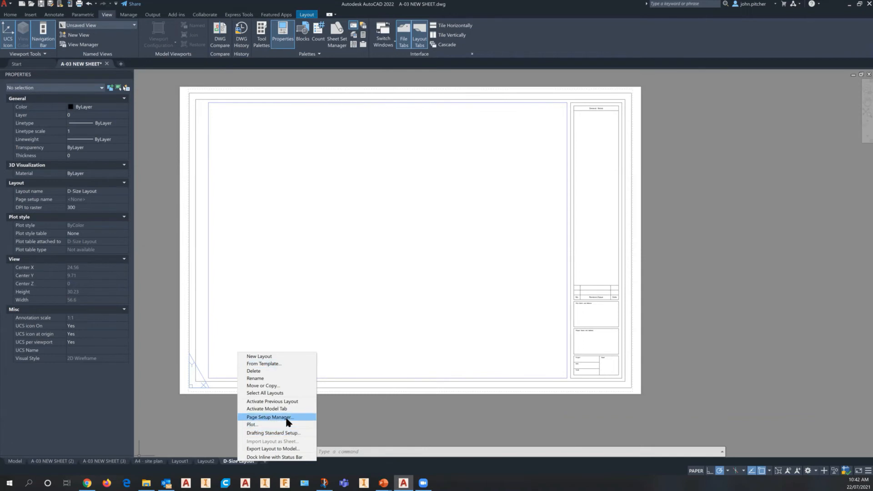
{"action": "left_click", "coordinate": [259, 417]}
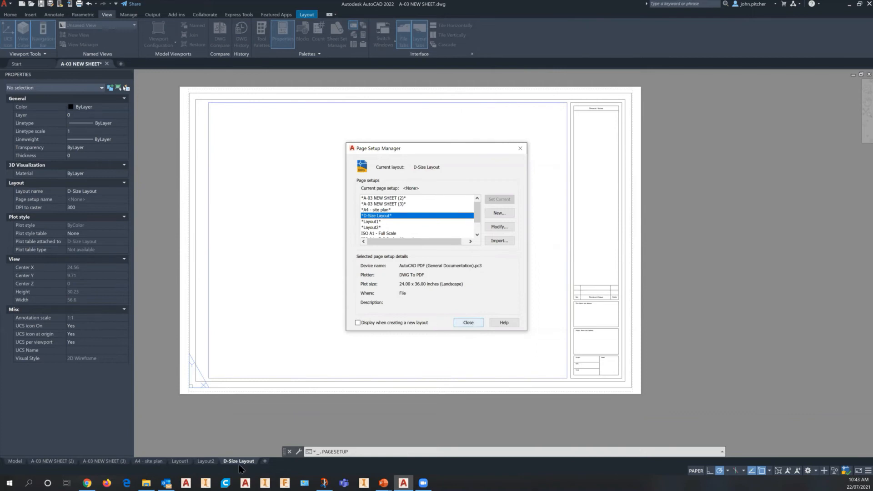
{"action": "key", "text": "Escape"}
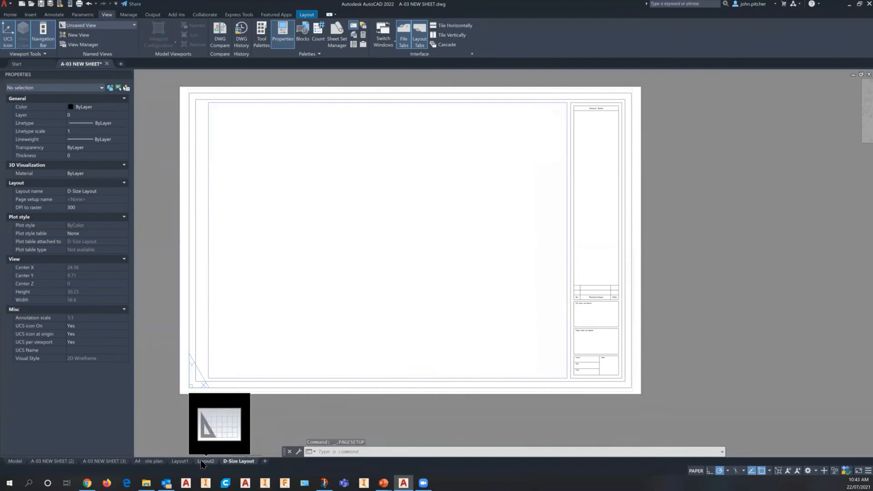
On the A-03 NEW SHEET (3) layout, set the title block's sheet number attribute to 01
{"action": "left_click", "coordinate": [203, 463]}
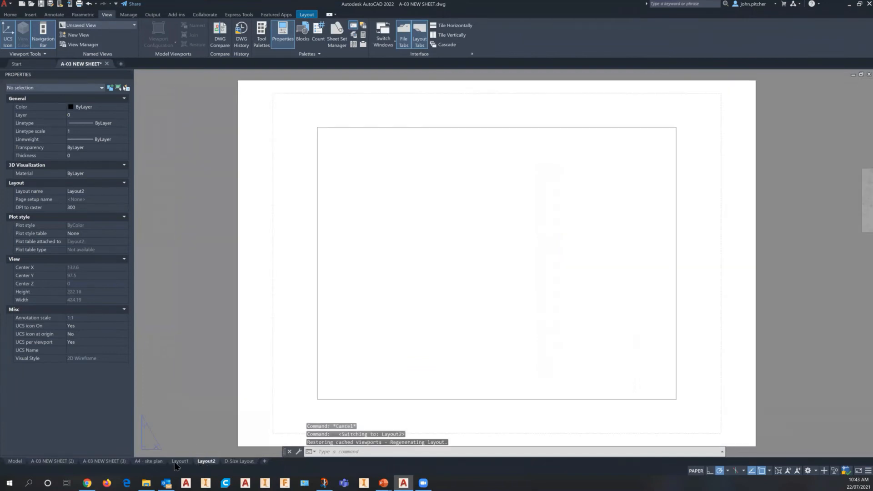
{"action": "left_click", "coordinate": [160, 461]}
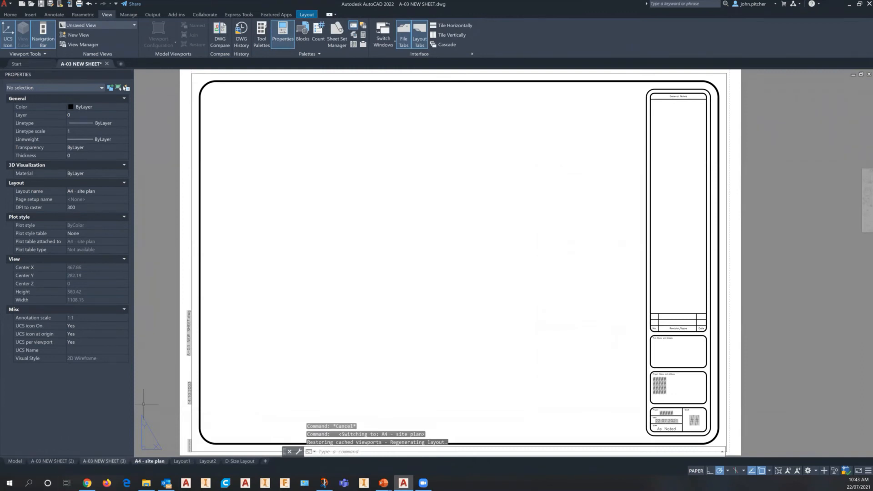
{"action": "key", "text": "ctrl+Page_Up"}
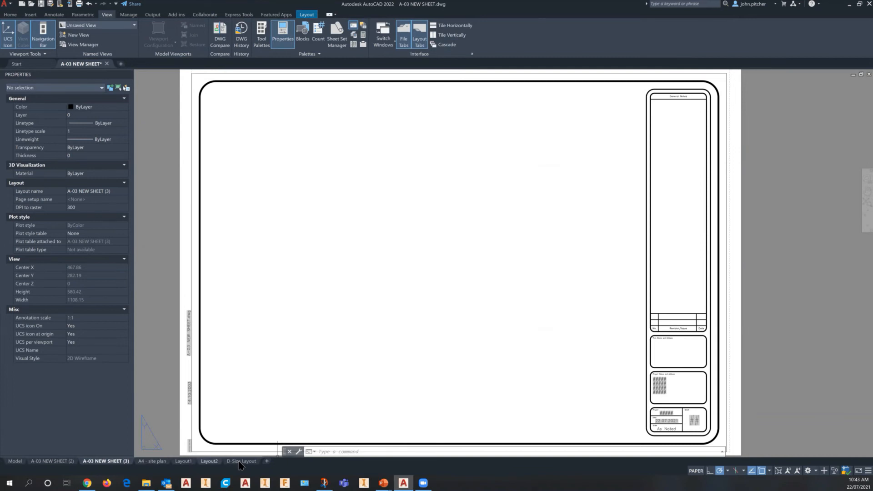
{"action": "mouse_move", "coordinate": [239, 461]}
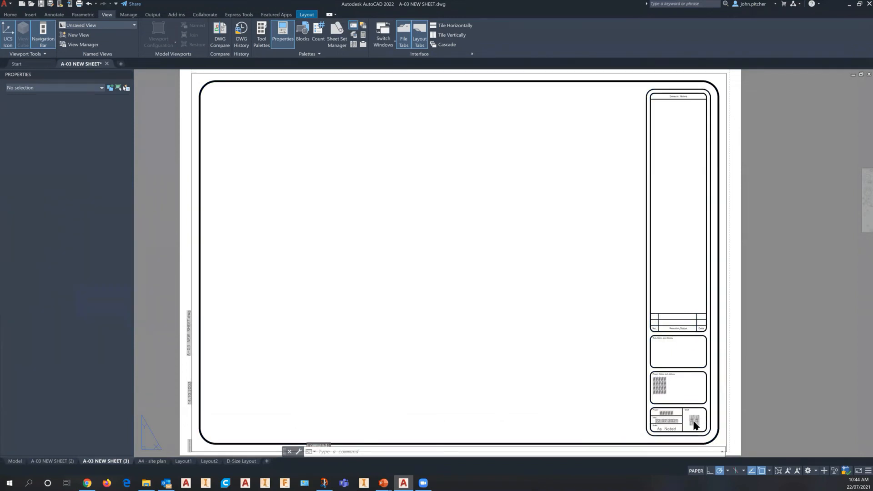
{"action": "double_click", "coordinate": [695, 424]}
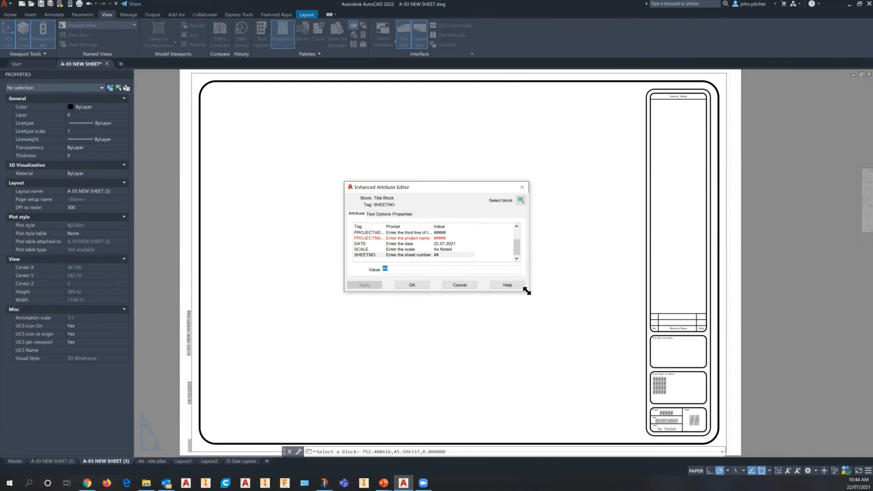
{"action": "left_click_drag", "start_coordinate": [527, 291], "coordinate": [527, 331]}
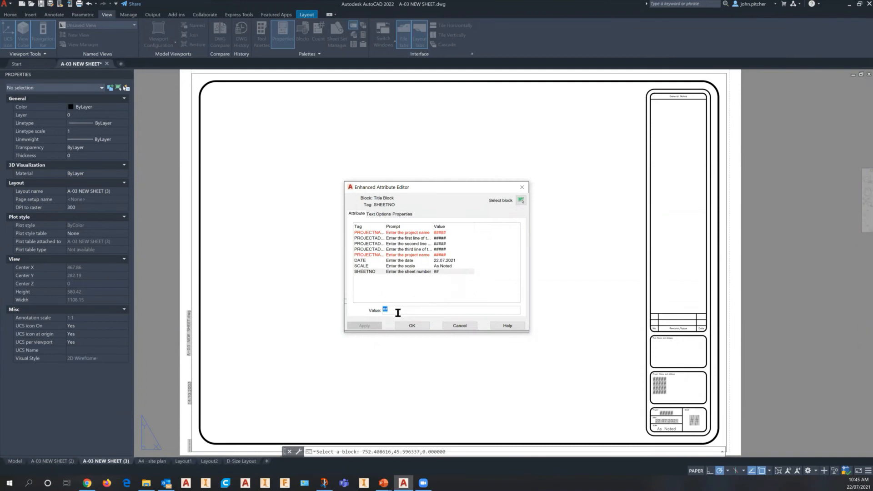
{"action": "type", "text": "01"}
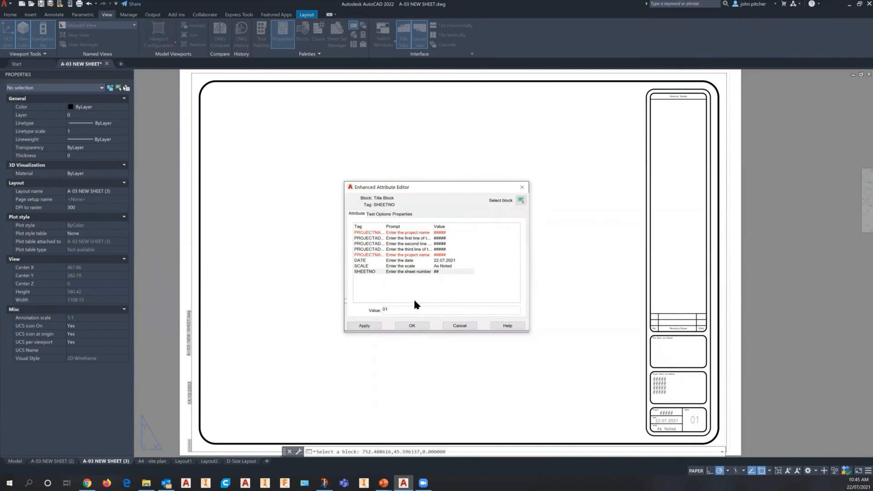
{"action": "left_click", "coordinate": [406, 324]}
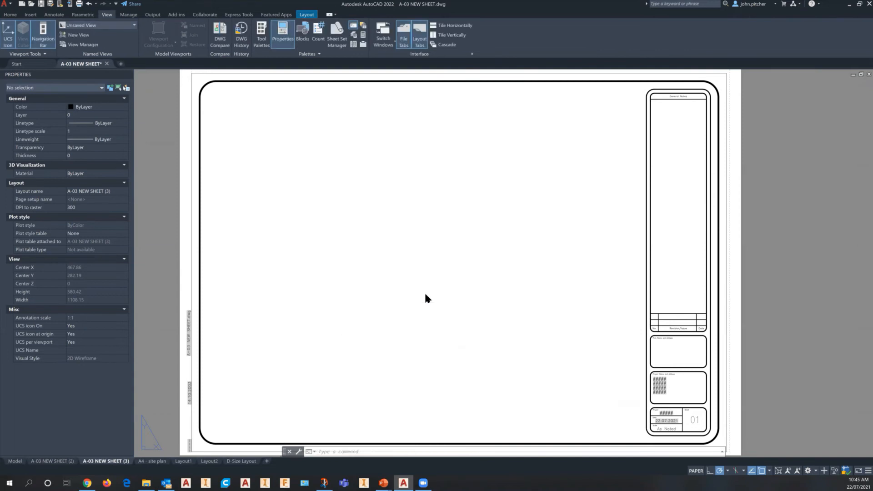
Examine the title block's attribute tags, prompts and values with the tag names shown in full, leaving the values unedited
{"action": "double_click", "coordinate": [662, 391]}
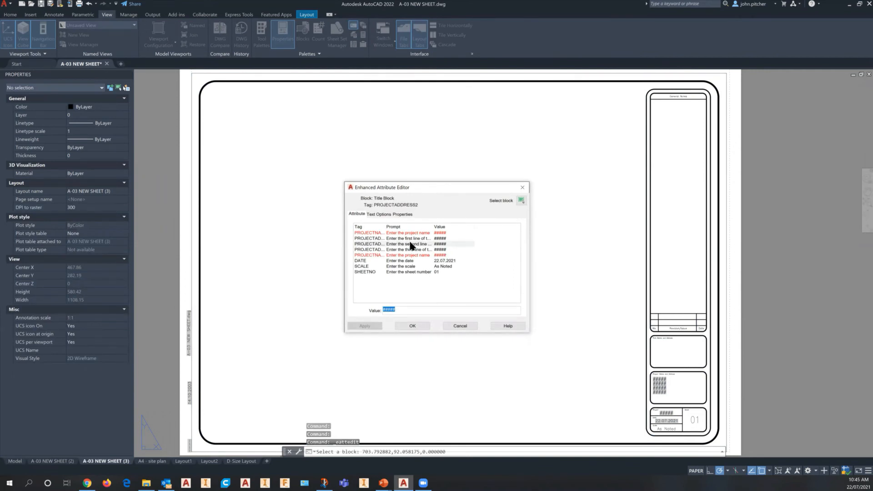
{"action": "left_click_drag", "start_coordinate": [384, 226], "coordinate": [405, 226]}
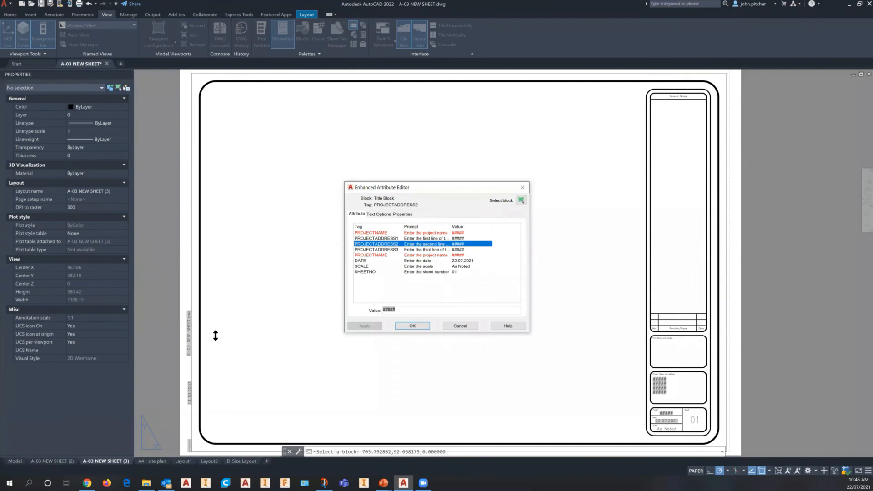
{"action": "left_click", "coordinate": [522, 187]}
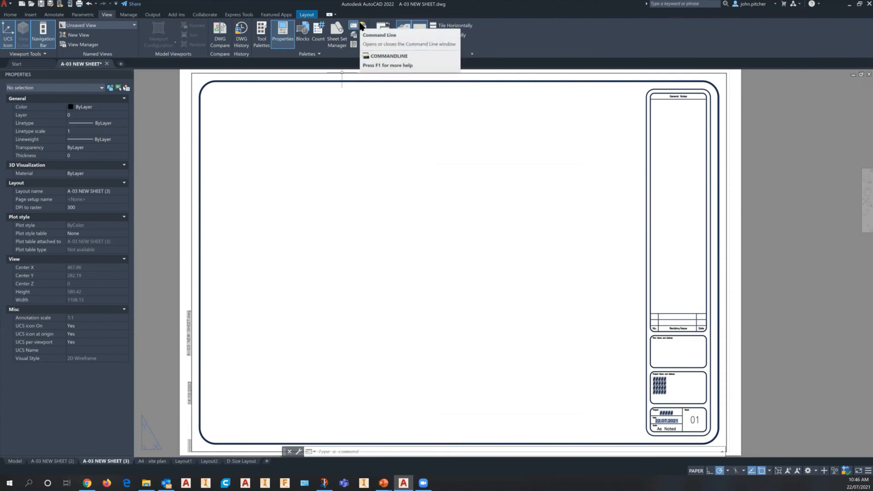
View the Sheet Set Manager's sheet list, moving the palette over the sheet and enlarging it, and close the palette
{"action": "left_click", "coordinate": [331, 42]}
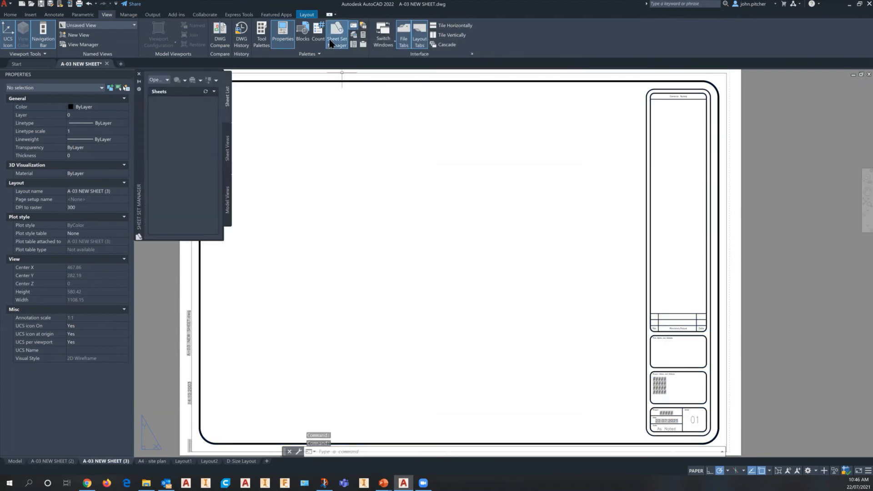
{"action": "mouse_move", "coordinate": [137, 138]}
{"action": "left_mouse_down"}
{"action": "mouse_move", "coordinate": [174, 197]}
{"action": "mouse_move", "coordinate": [226, 185]}
{"action": "left_mouse_up"}
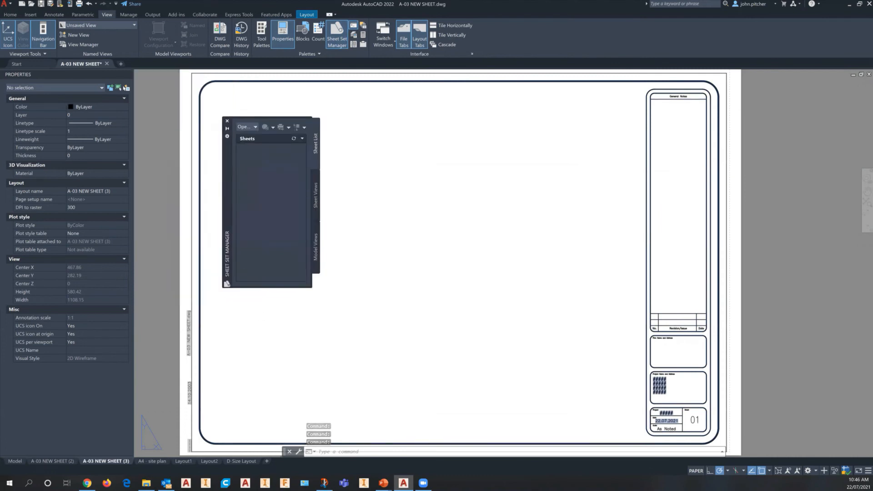
{"action": "left_click", "coordinate": [311, 288]}
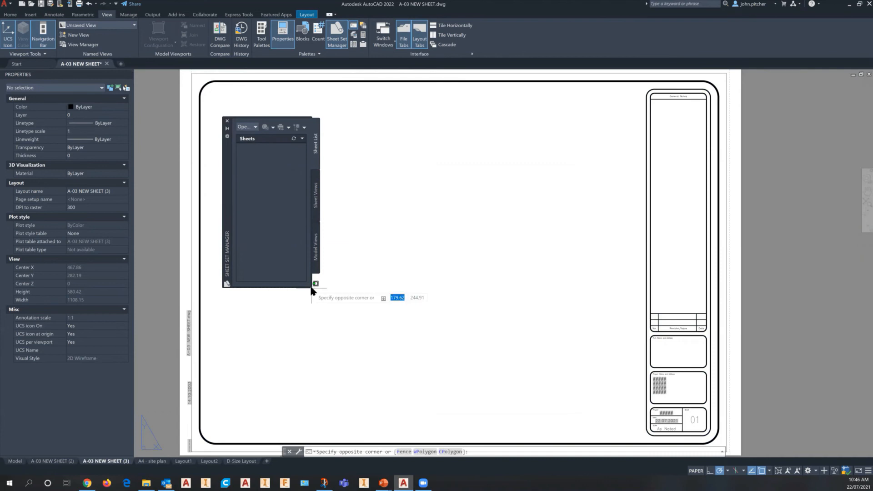
{"action": "left_click_drag", "start_coordinate": [311, 288], "coordinate": [435, 338]}
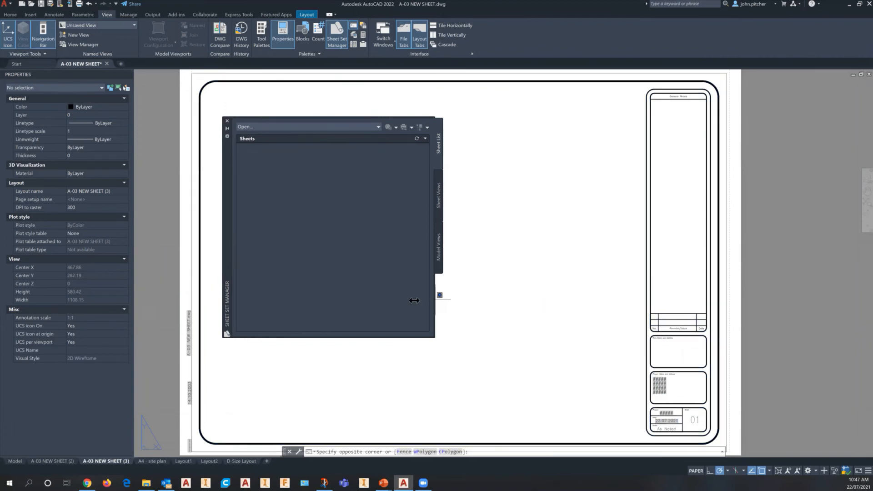
{"action": "left_click_drag", "start_coordinate": [414, 301], "coordinate": [336, 286]}
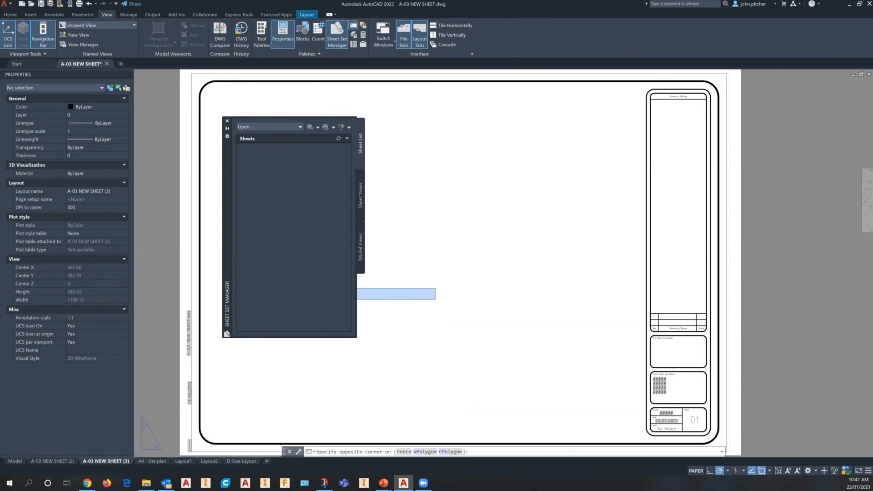
{"action": "left_click", "coordinate": [227, 120]}
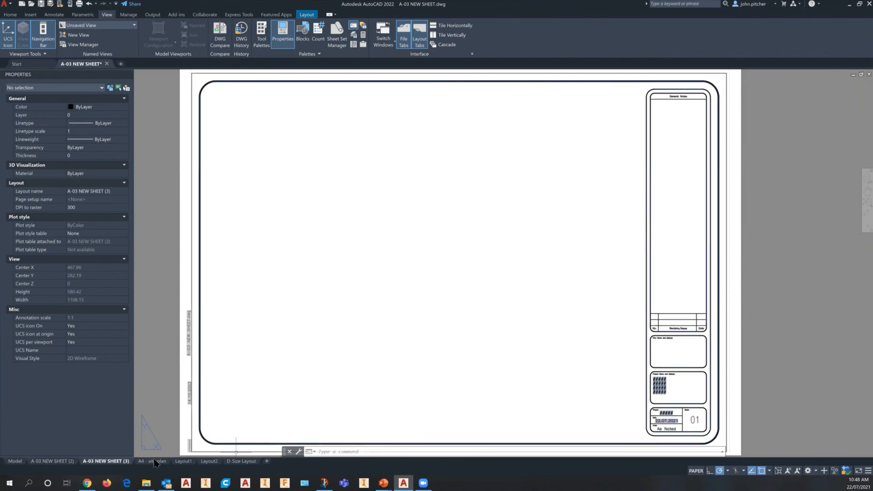
{"action": "mouse_move", "coordinate": [240, 464]}
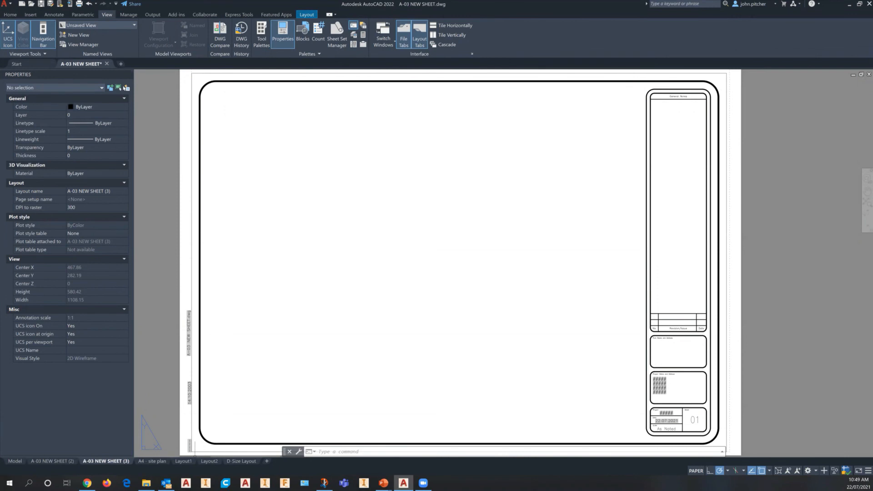
{"action": "key", "text": "alt+Tab"}
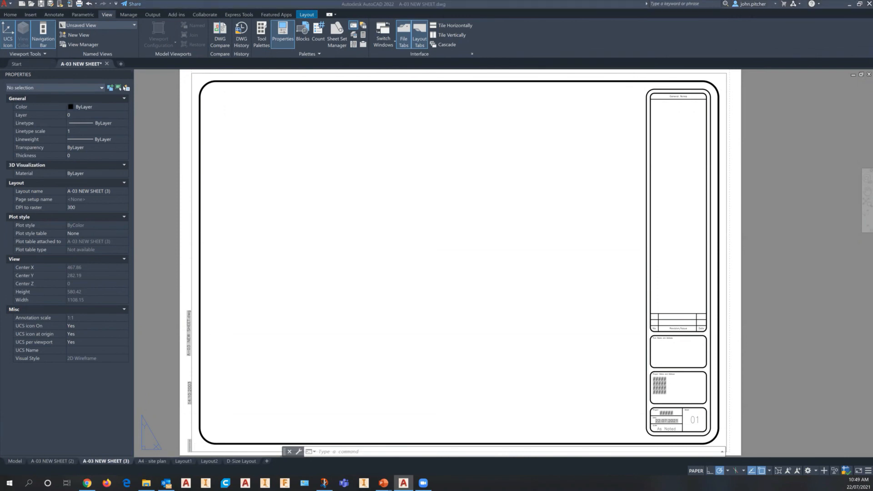